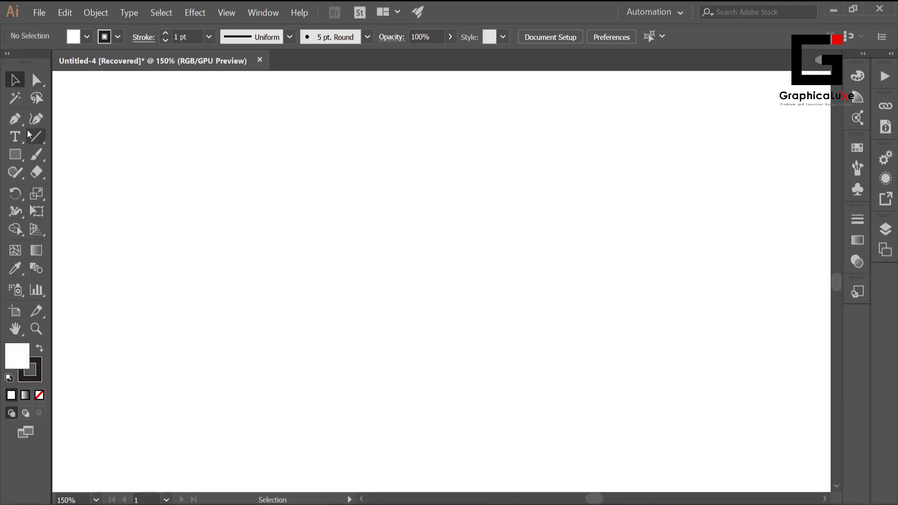
Step: Add the point text "A" at 72 pt on the upper part of the canvas
left_click(310, 208)
left_click(673, 37)
left_click(692, 301)
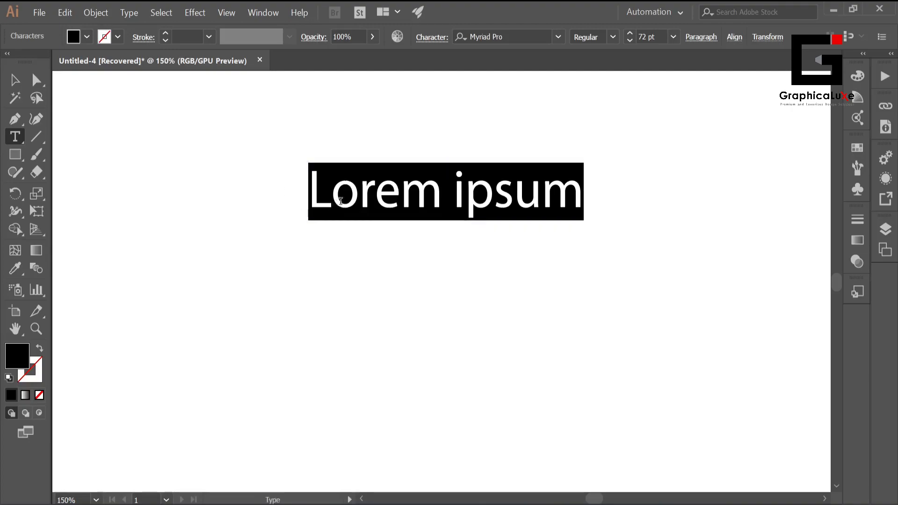
type("A")
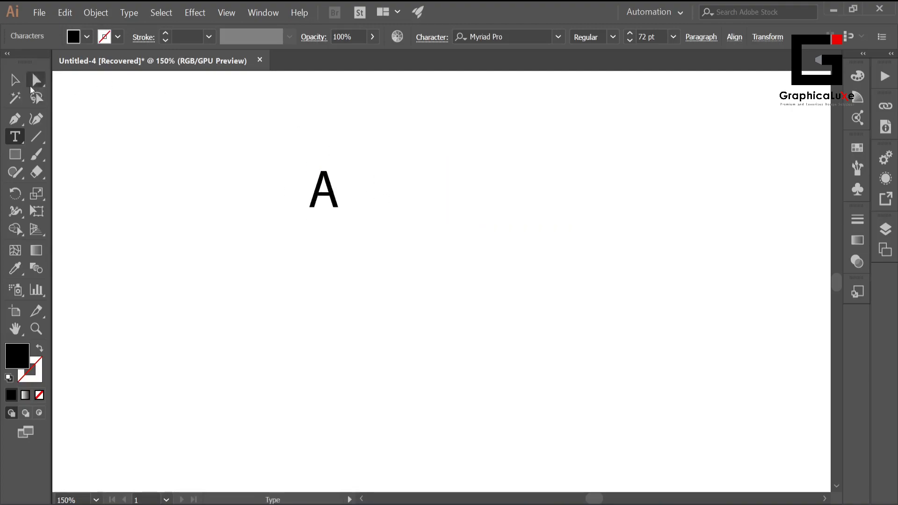
left_click(15, 79)
Step: Set the letter's font to Arial with the Bold style
left_click(558, 36)
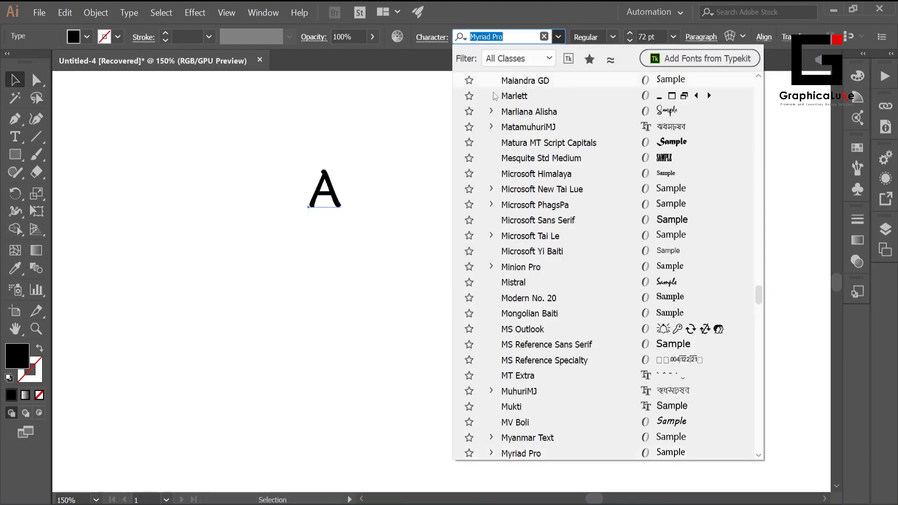
left_click_drag(758, 293, 751, 91)
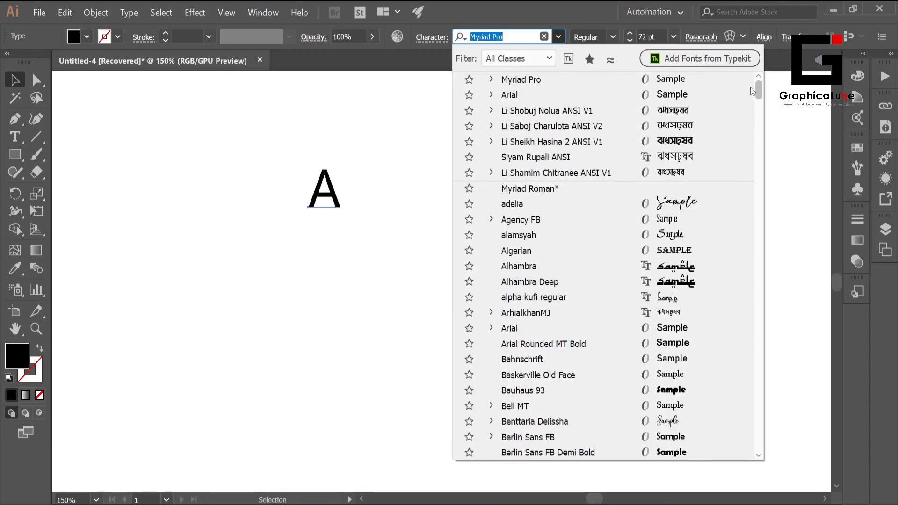
left_click(632, 95)
left_click(611, 37)
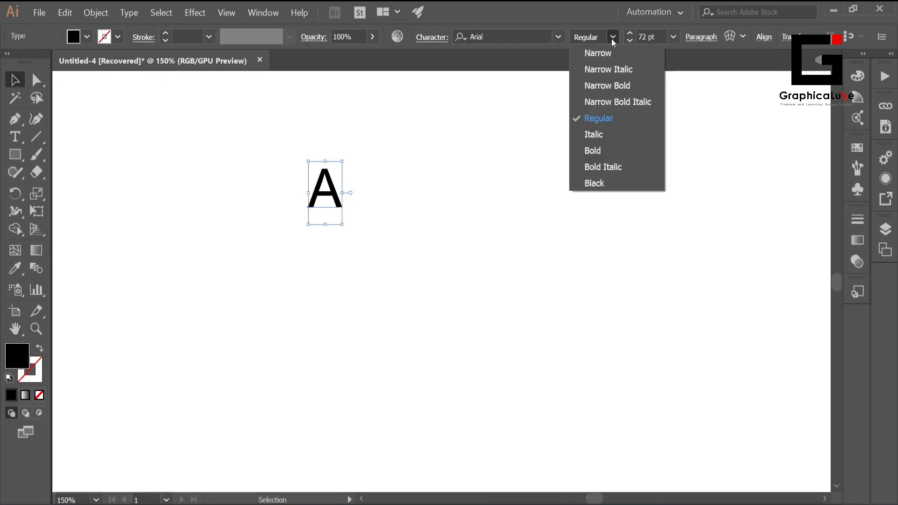
left_click(606, 146)
Step: Enlarge the letter A proportionally to about 324 pt and reposition it near the middle of the canvas
left_click_drag(327, 228, 336, 376)
left_click_drag(338, 271, 425, 272)
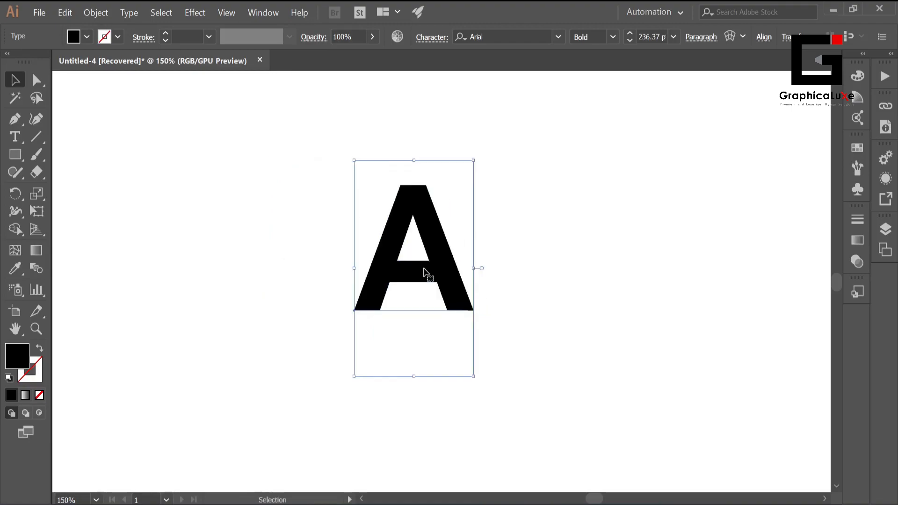
left_click_drag(414, 376, 417, 458)
Step: Convert the letter A to outlines and deselect it
right_click(417, 309)
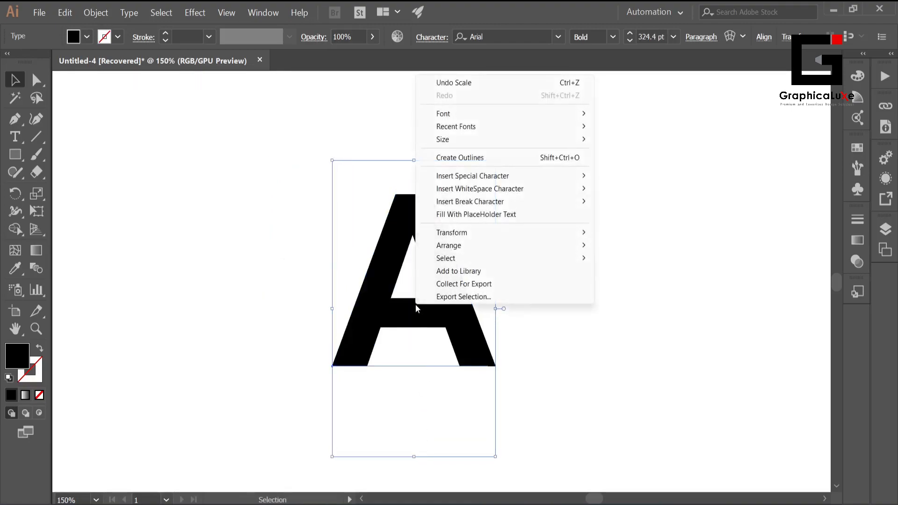
left_click(463, 158)
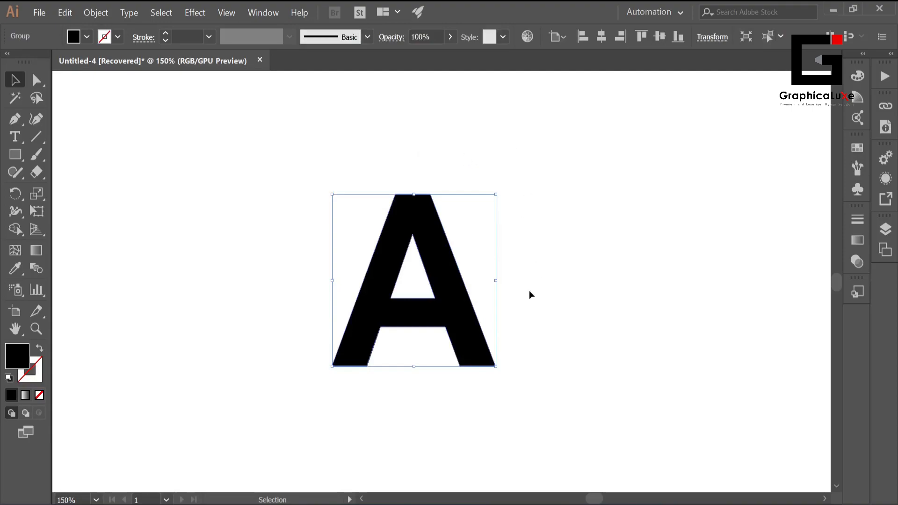
left_click(555, 224)
Step: Draw a long black horizontal bar across the feet of the A and reduce its height slightly from the upper edge
left_click(15, 154)
left_click_drag(251, 330, 601, 366)
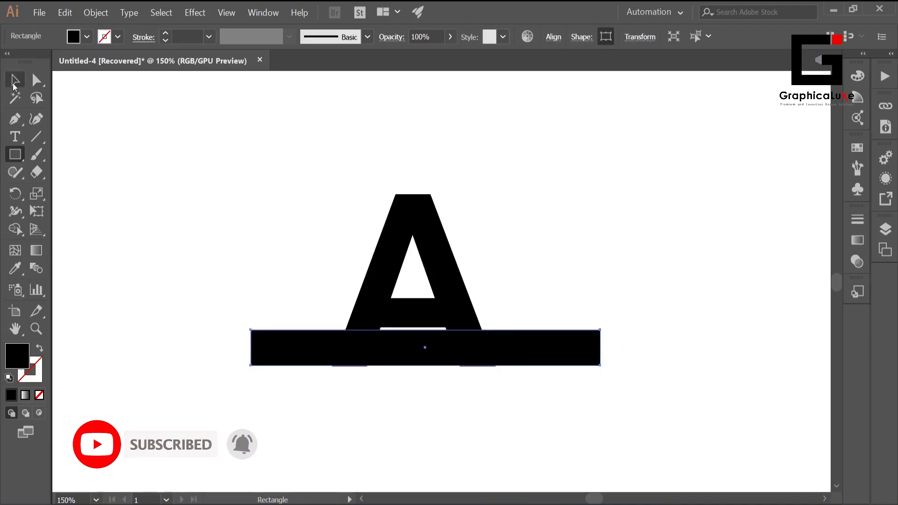
left_click(15, 80)
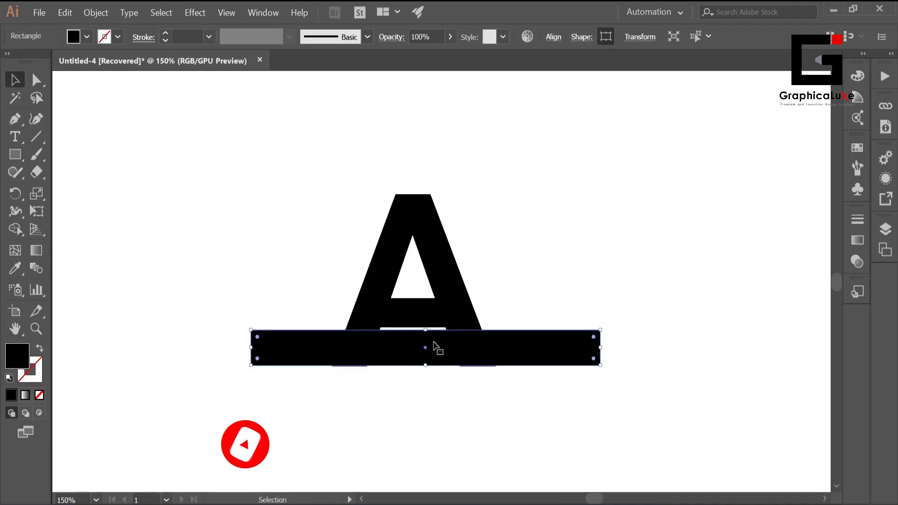
left_click_drag(425, 330, 427, 335)
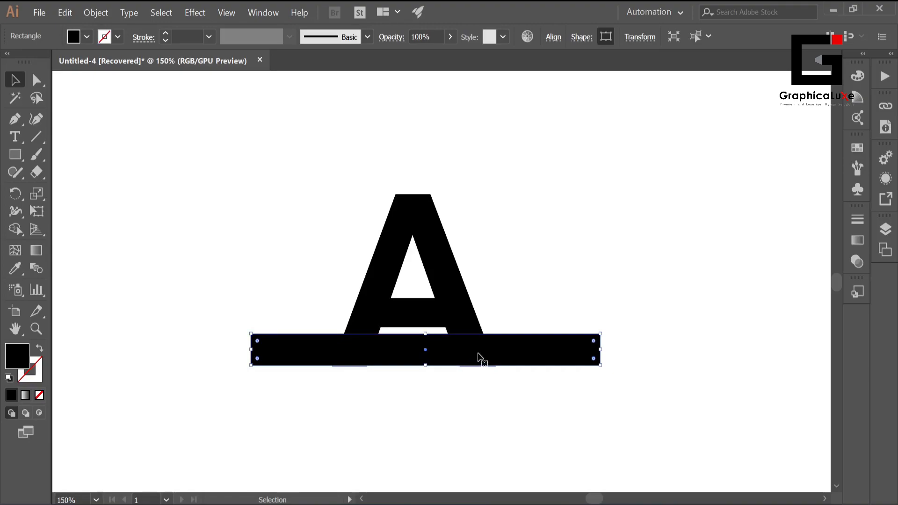
Step: Duplicate the bar straight up across the middle of the A and center both bars horizontally relative to the selection
left_click_drag(463, 355, 462, 274)
left_click_drag(624, 227, 566, 392)
left_click(552, 38)
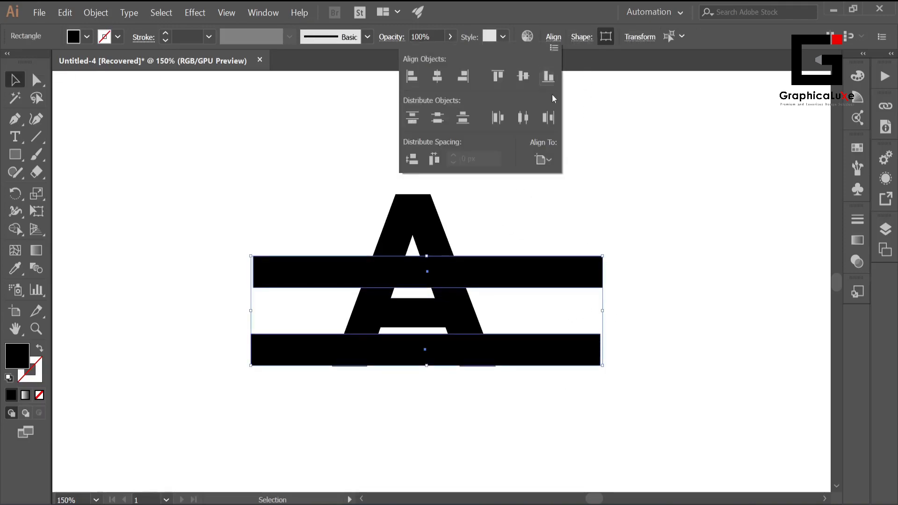
left_click(542, 159)
left_click(576, 176)
left_click(437, 76)
left_click(592, 157)
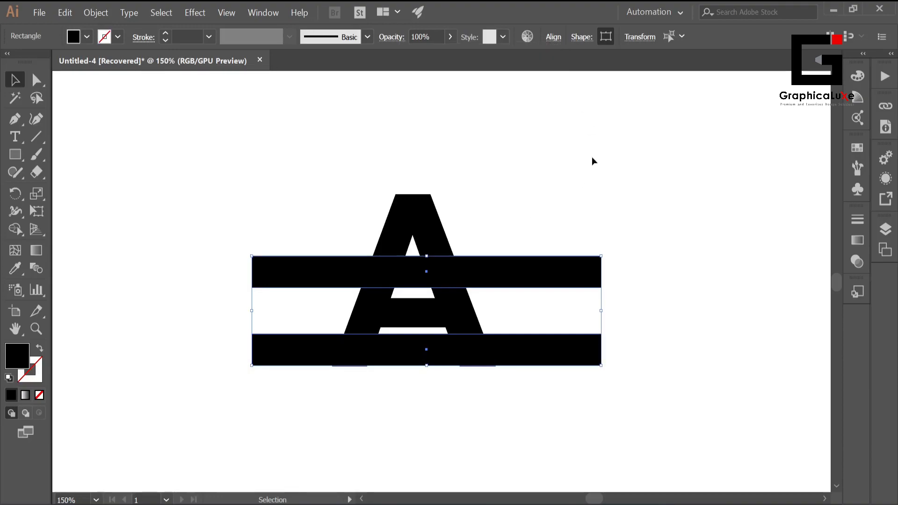
left_click(542, 165)
Step: Group the two horizontal bars
left_click_drag(548, 228, 585, 306)
right_click(574, 277)
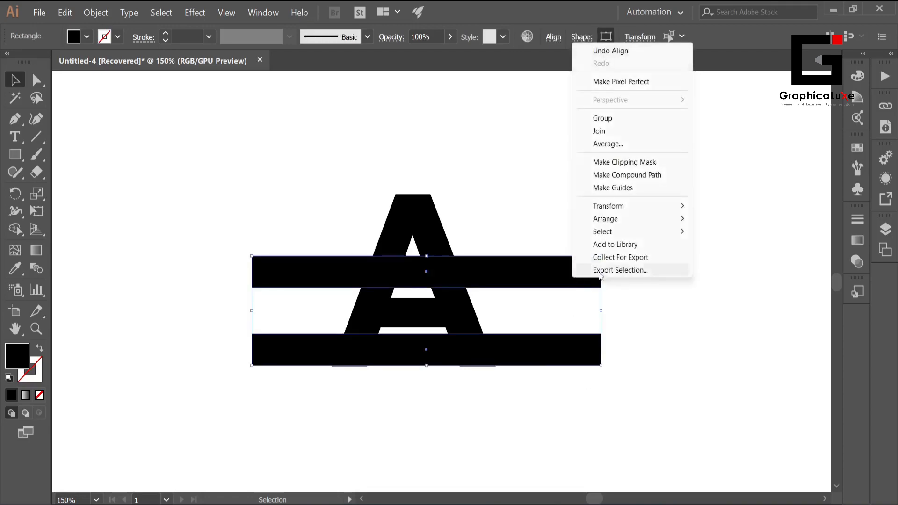
left_click(616, 118)
left_click(436, 171)
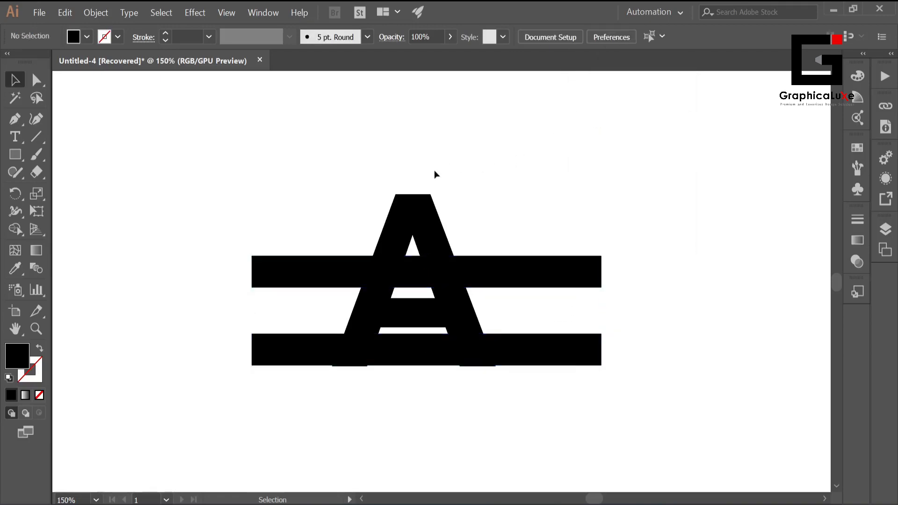
Step: Align the A and the bar group to each other by horizontal center and bottom edge
left_click(493, 345)
left_click(553, 37)
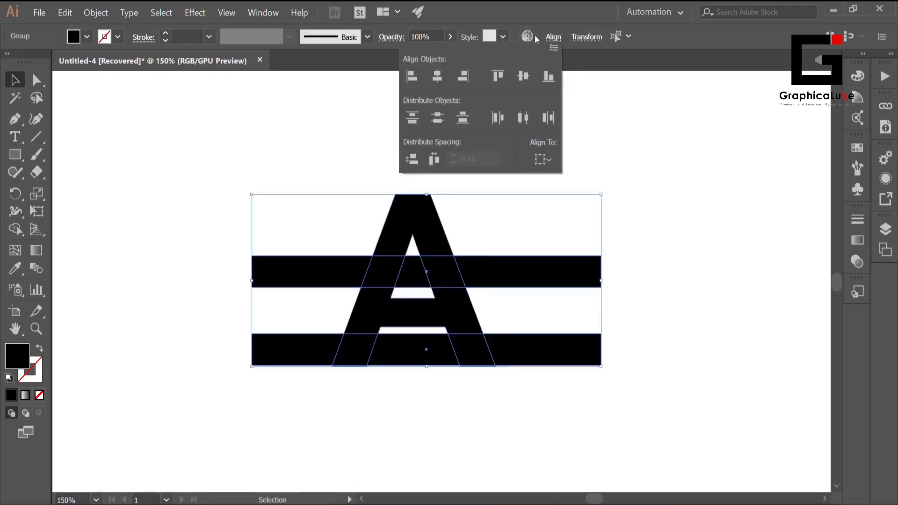
left_click(438, 77)
left_click(548, 76)
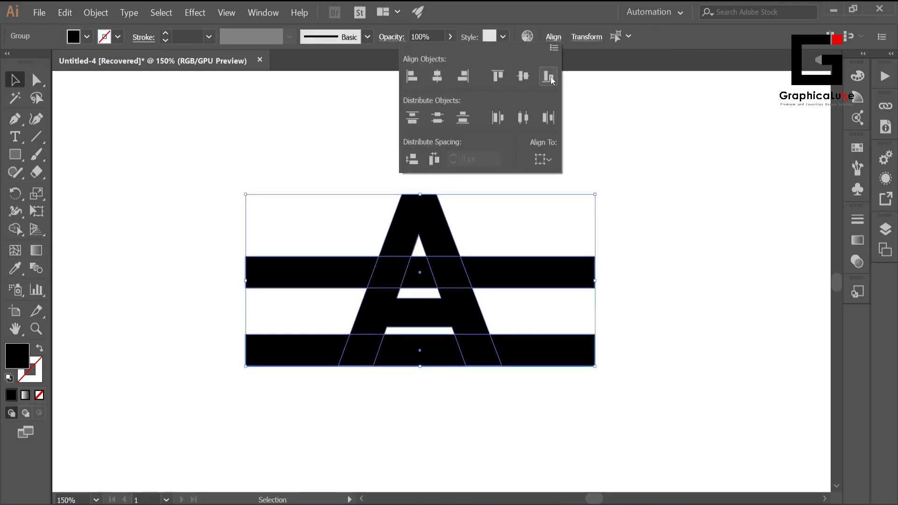
left_click(622, 151)
left_click(622, 151)
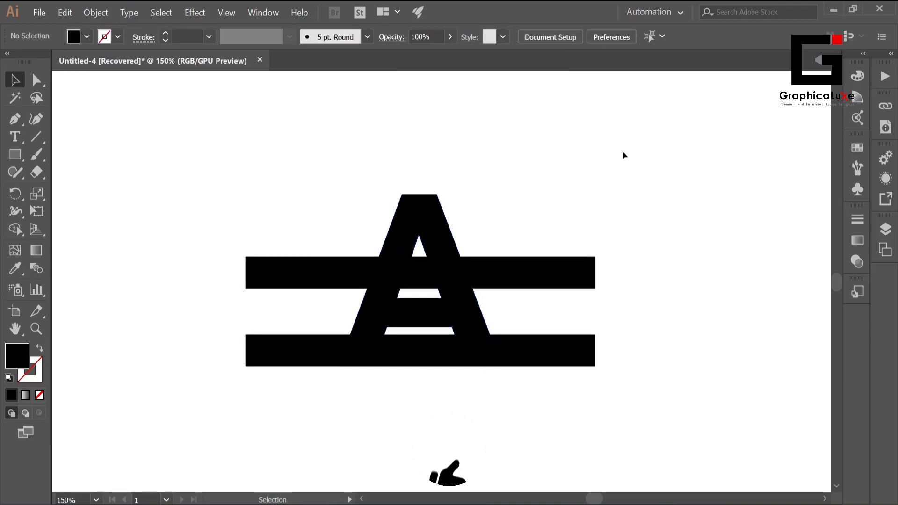
Step: Ungroup the two bars and move the upper bar slightly down
right_click(526, 268)
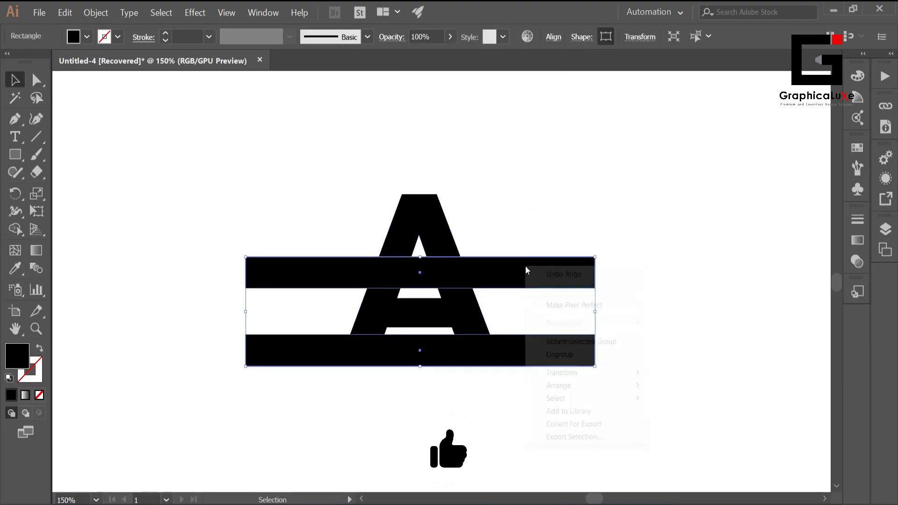
left_click(579, 354)
left_click(645, 199)
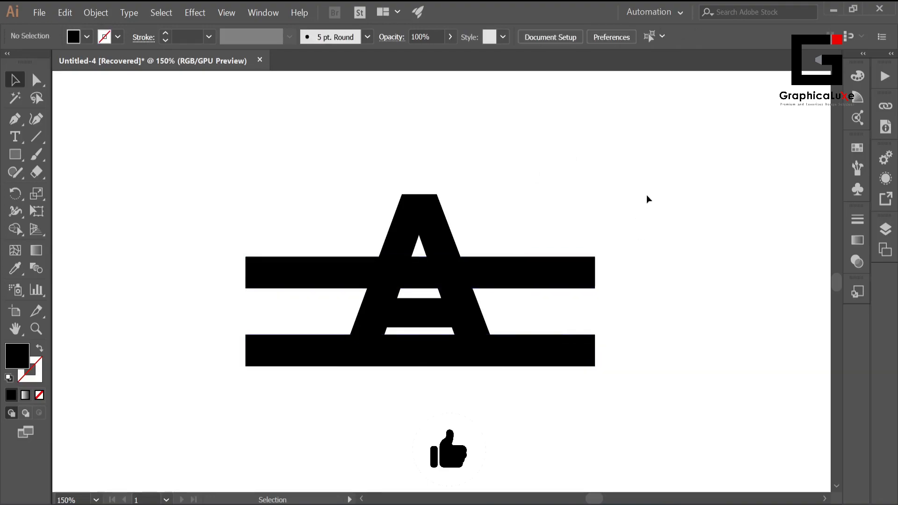
left_click(541, 269)
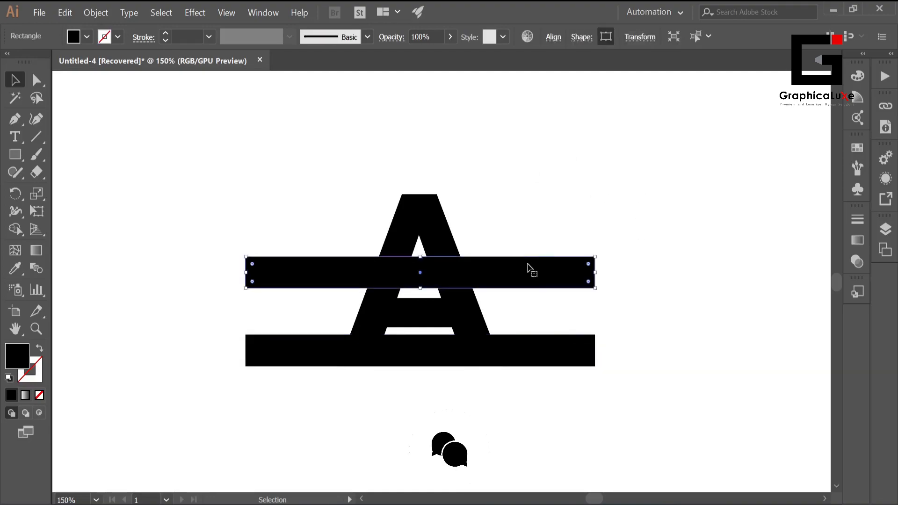
left_click_drag(529, 268, 529, 271)
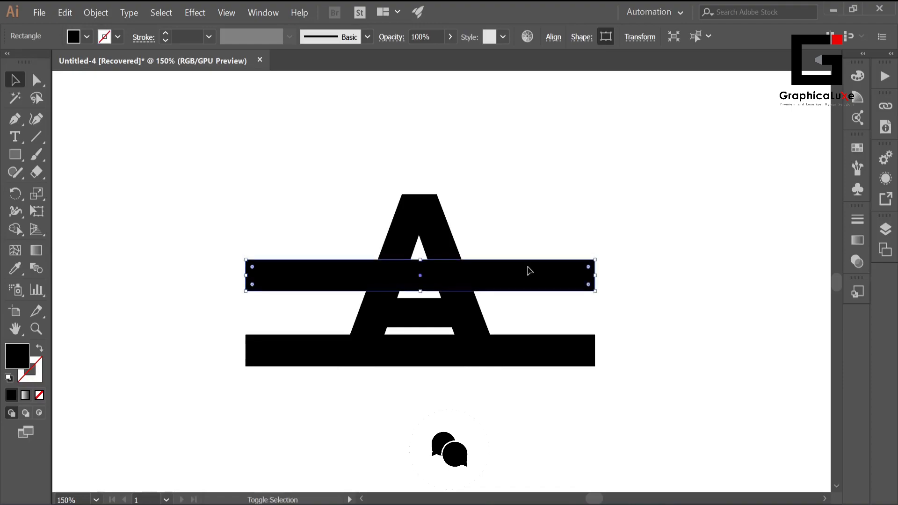
left_click(541, 185)
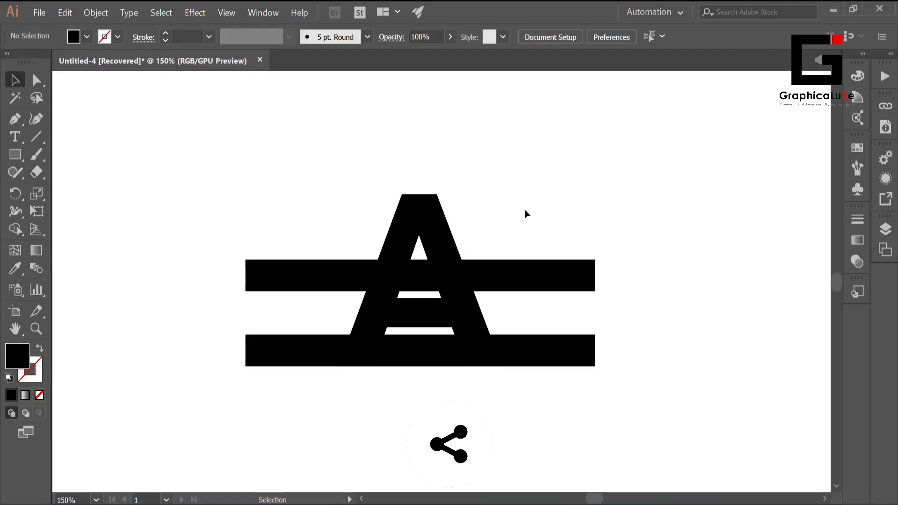
Step: Draw a slanted line segment to the right of the A, leaning like the letter's left leg
left_click(36, 136)
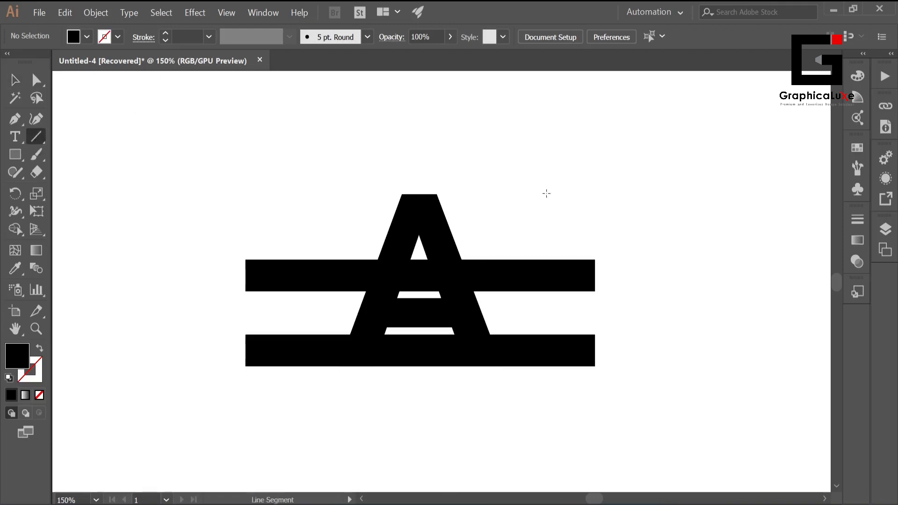
left_click_drag(680, 144, 635, 253)
key("v")
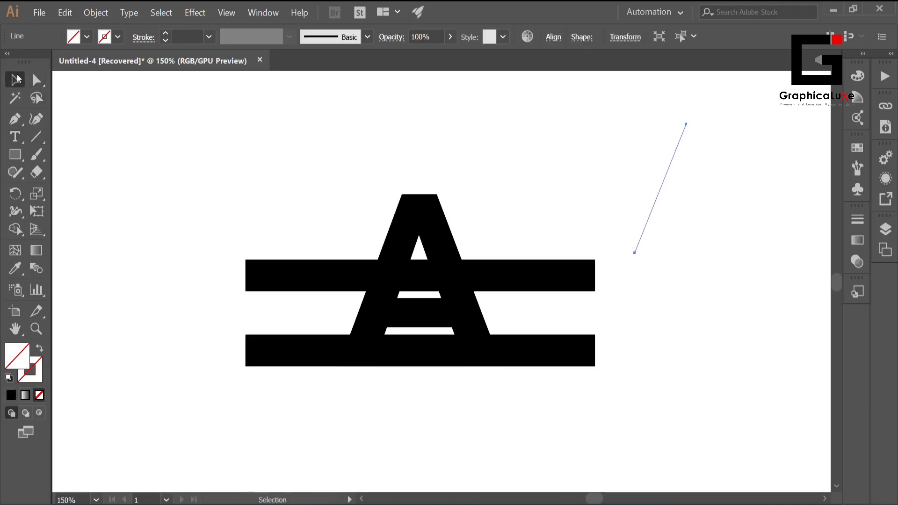
Step: Group the letter A with the two bars and deselect them
left_click_drag(341, 166, 568, 398)
right_click(569, 397)
left_click(592, 347)
left_click(585, 183)
Step: Move the slanted line onto the right ends of both bars so it crosses them
left_click(664, 178)
left_click_drag(653, 208, 565, 332)
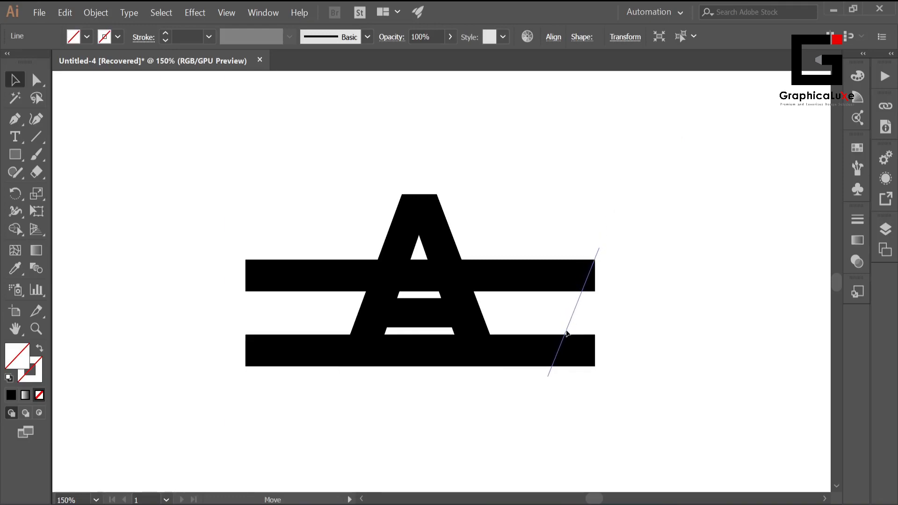
left_click_drag(566, 332, 566, 332)
Step: Align the right edges of the A-and-bars group and the slanted line
left_click(560, 192)
left_click_drag(557, 218, 629, 363)
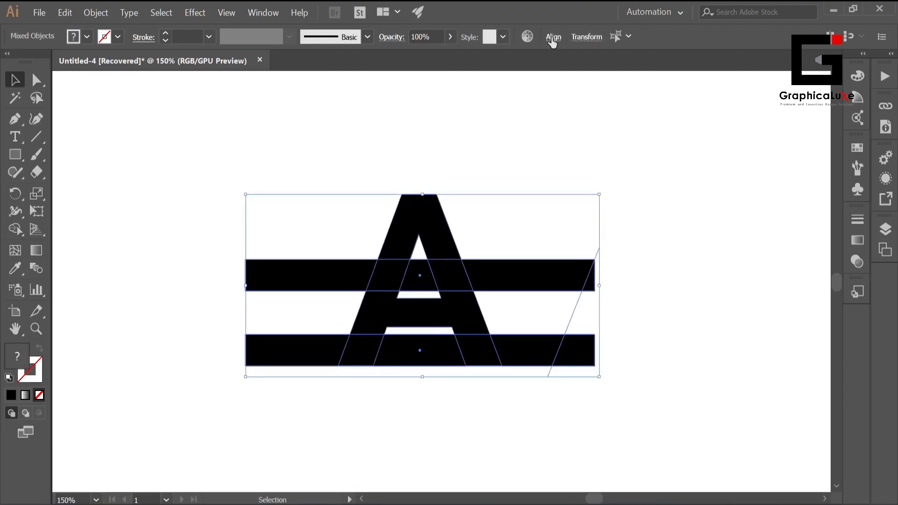
left_click(553, 37)
left_click(463, 76)
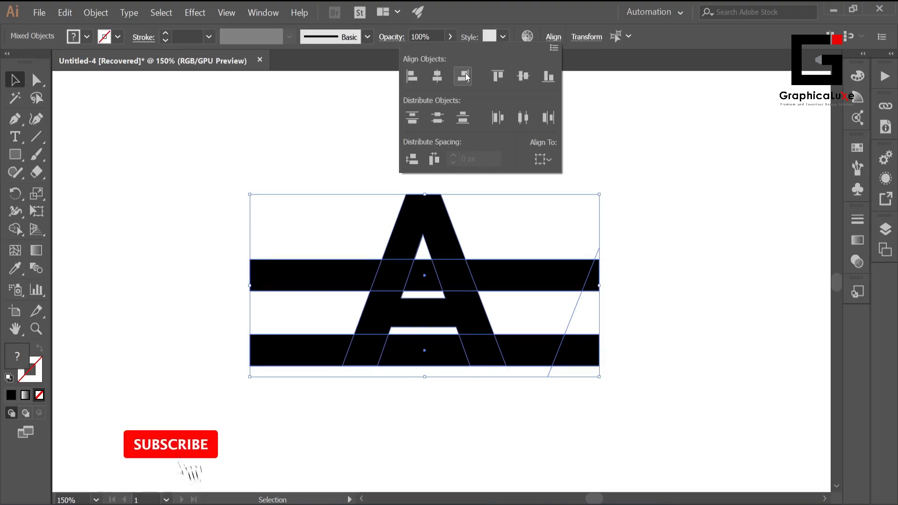
left_click(655, 153)
Step: Copy the slanted line horizontally so the duplicate crosses both bars near their left ends
left_click(569, 322)
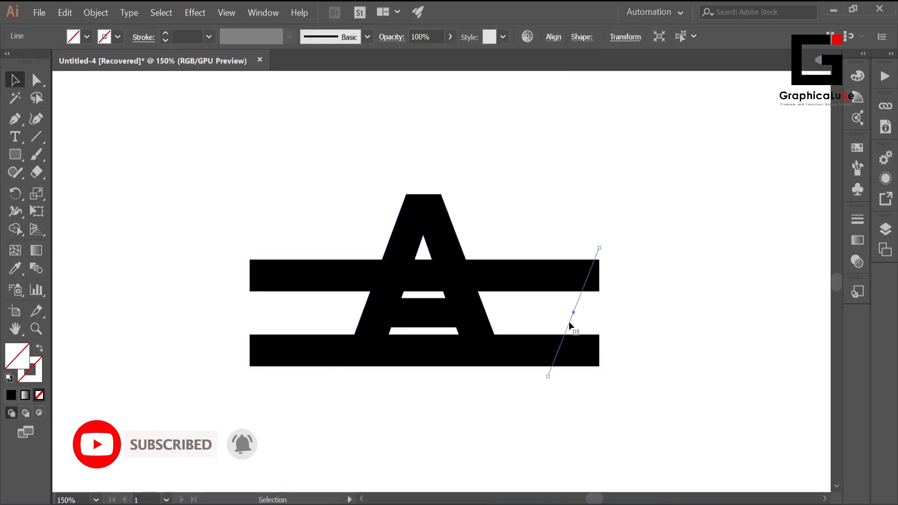
left_click_drag(570, 321, 515, 322)
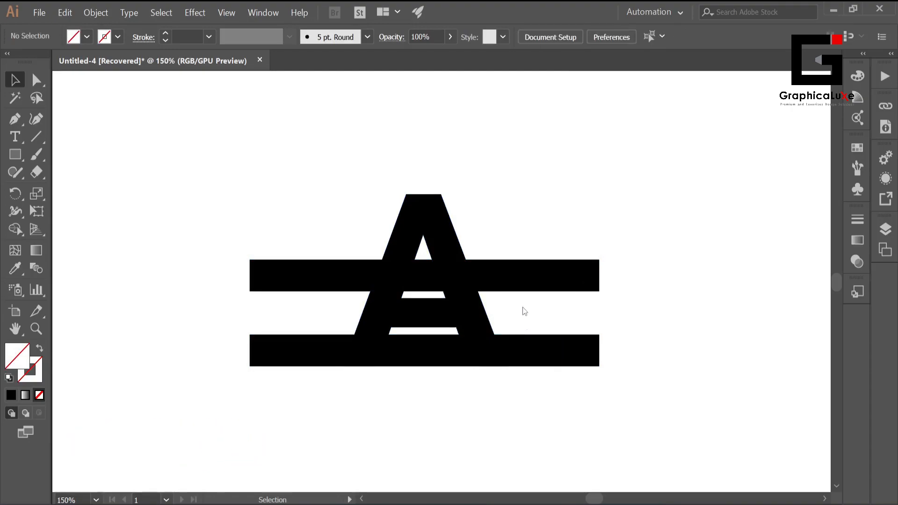
left_click_drag(631, 310, 291, 321)
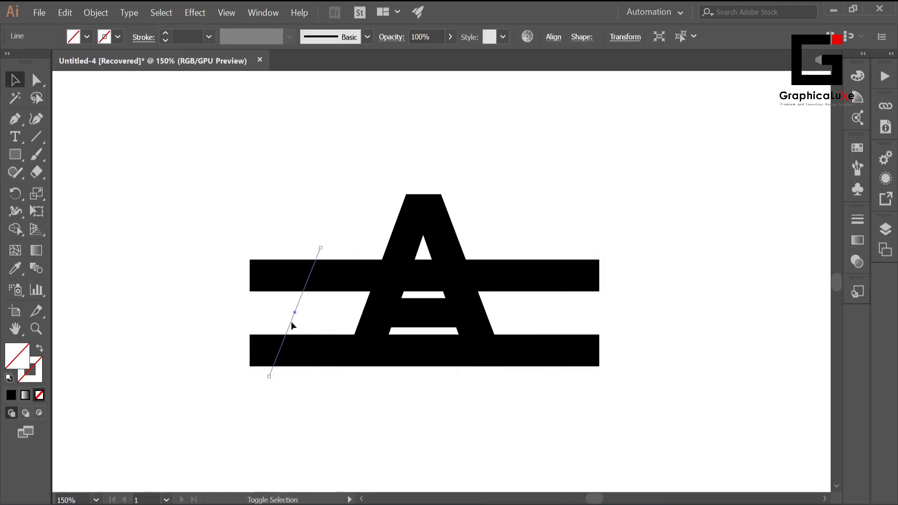
Step: Give the slanted line at the bars' left ends a black 1 pt stroke
left_click(569, 319)
left_click(296, 309)
left_click(166, 32)
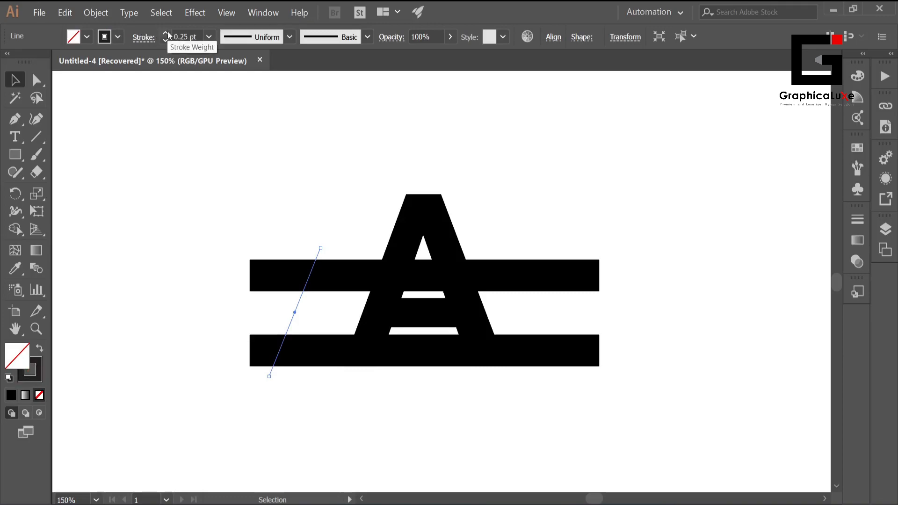
left_click(165, 33)
left_click(165, 33)
left_click(163, 38)
left_click(259, 186)
Step: Add a black stroke to the slanted line at the bars' right ends
left_click_drag(557, 296, 627, 321)
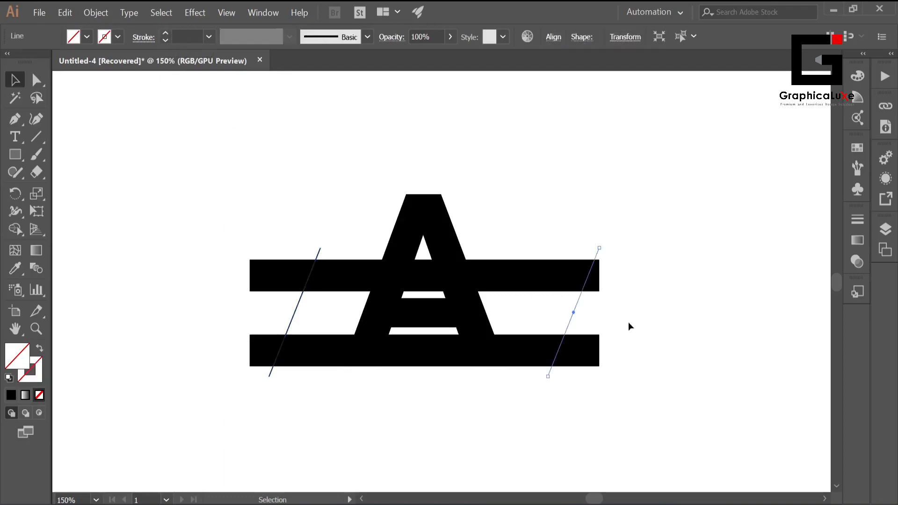
left_click(165, 34)
left_click(461, 162)
Step: Reflect the slanted line at the bars' left ends across the vertical axis
left_click(295, 312)
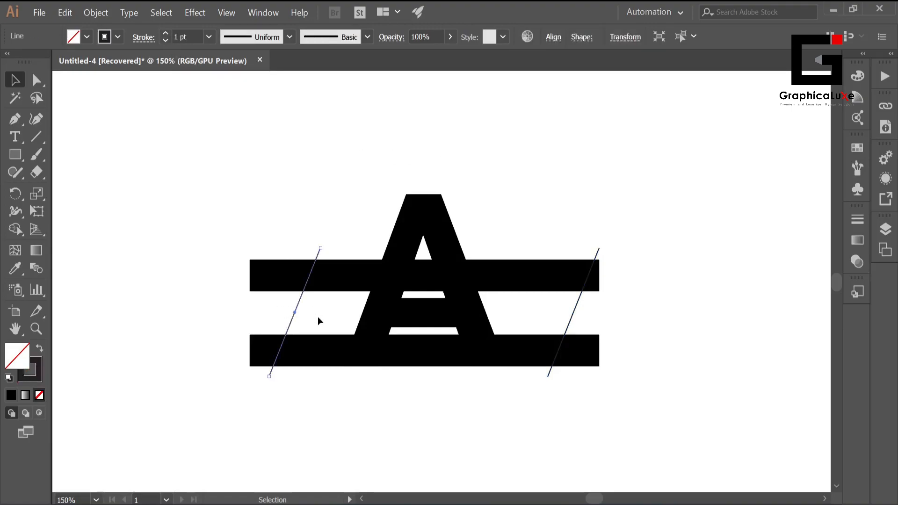
right_click(288, 321)
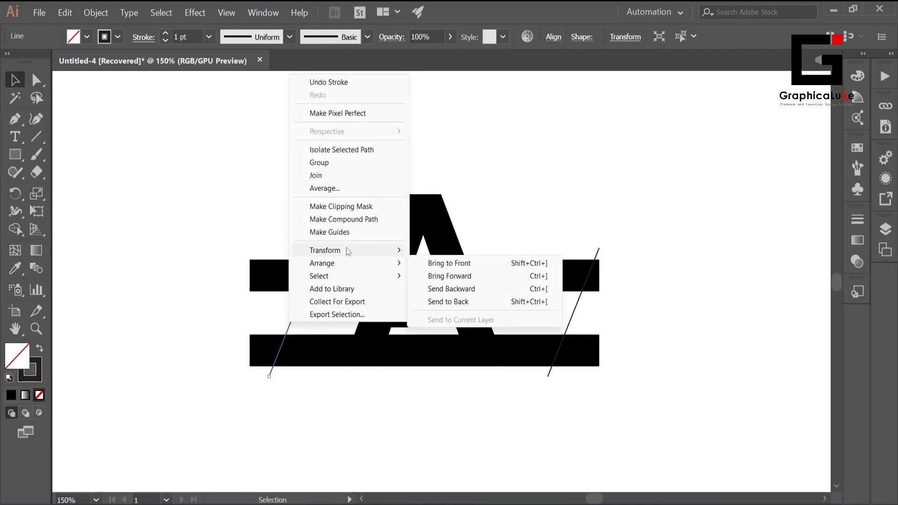
mouse_move(348, 252)
left_click(455, 293)
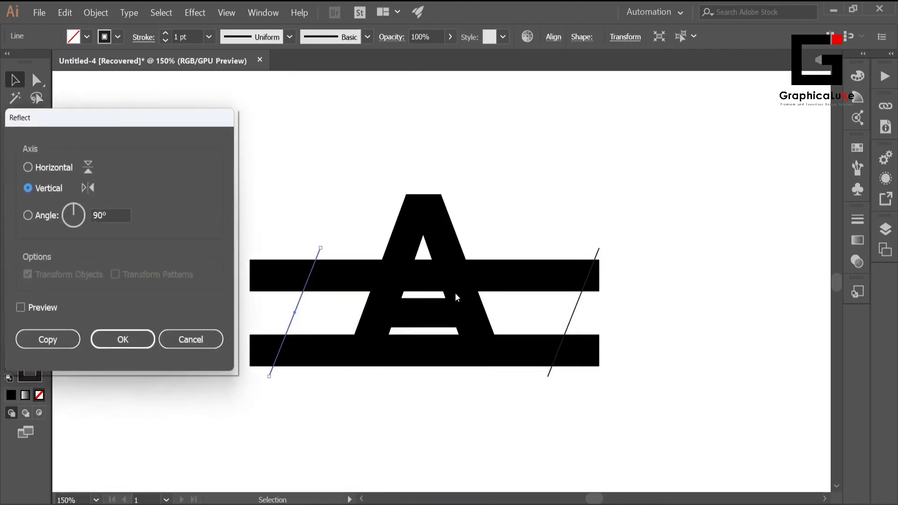
left_click(20, 307)
left_click(123, 339)
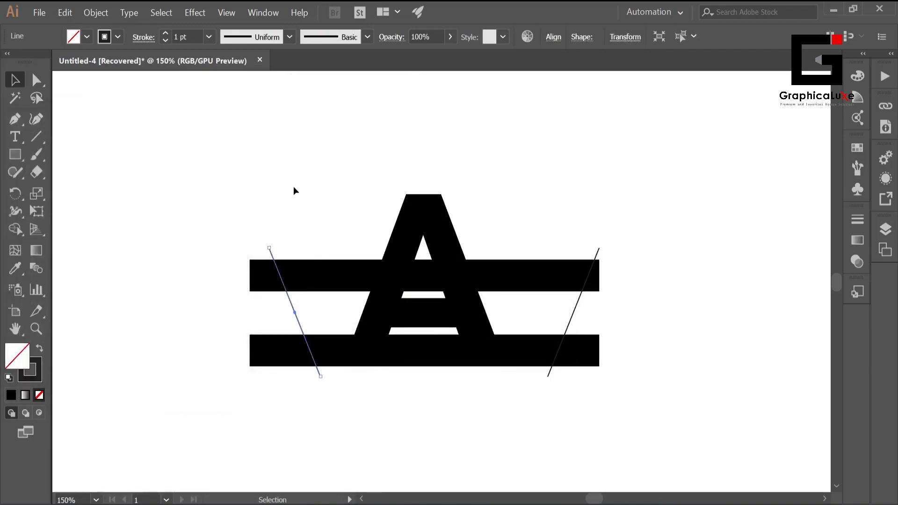
Step: Align the left edges of the mirrored slanted line and the A-and-bars artwork
left_click(281, 193)
left_click_drag(240, 250, 325, 382)
left_click(553, 37)
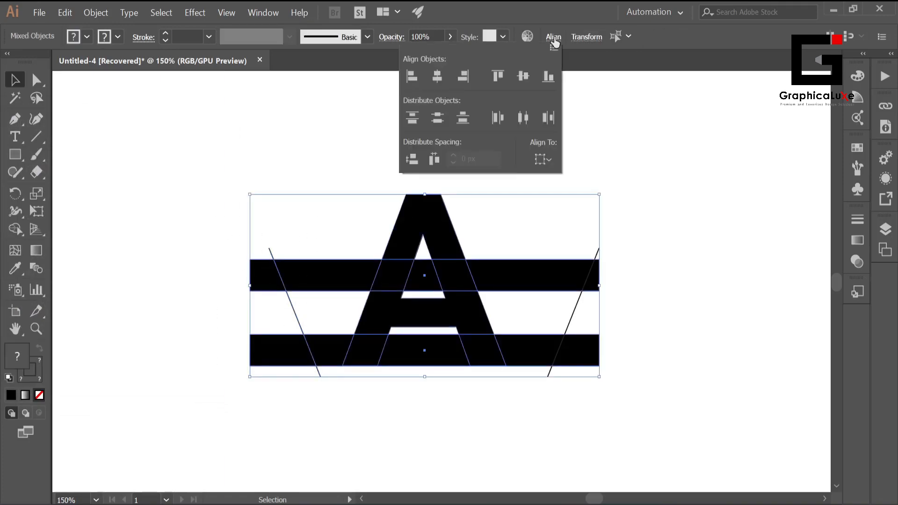
left_click(413, 77)
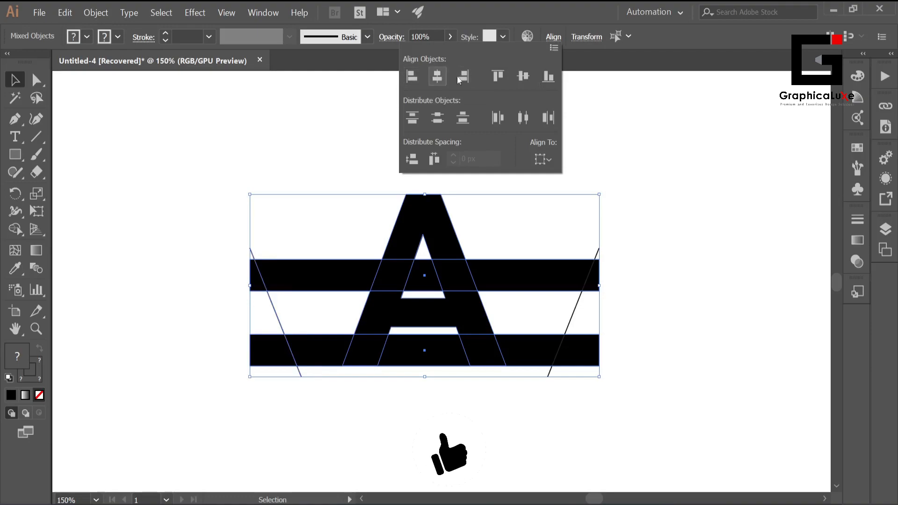
Step: Nudge both slanted lines slightly upward together, keeping them across both bars' ends
left_click(637, 132)
left_click_drag(216, 173, 600, 256)
left_click_drag(286, 383, 570, 372)
key("Up")
key("Up")
key("Up")
key("Up")
key("Up")
key("Up")
key("Up")
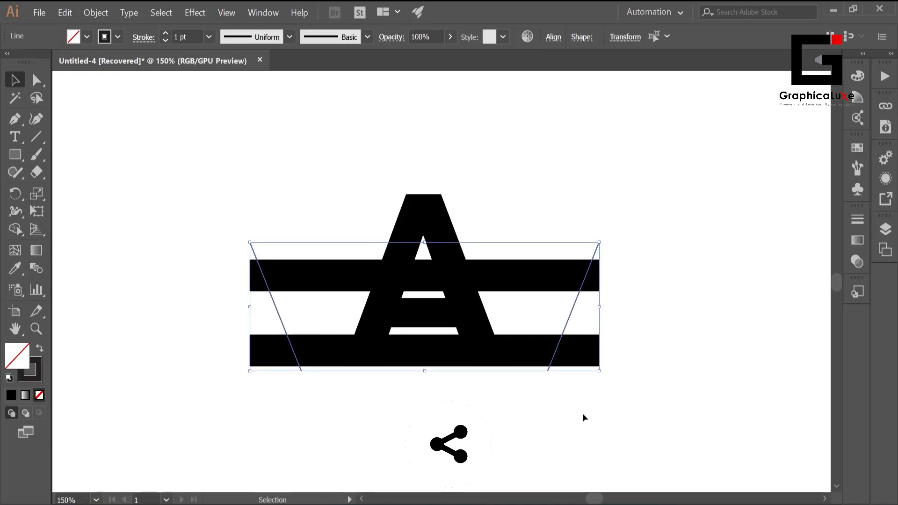
left_click(674, 280)
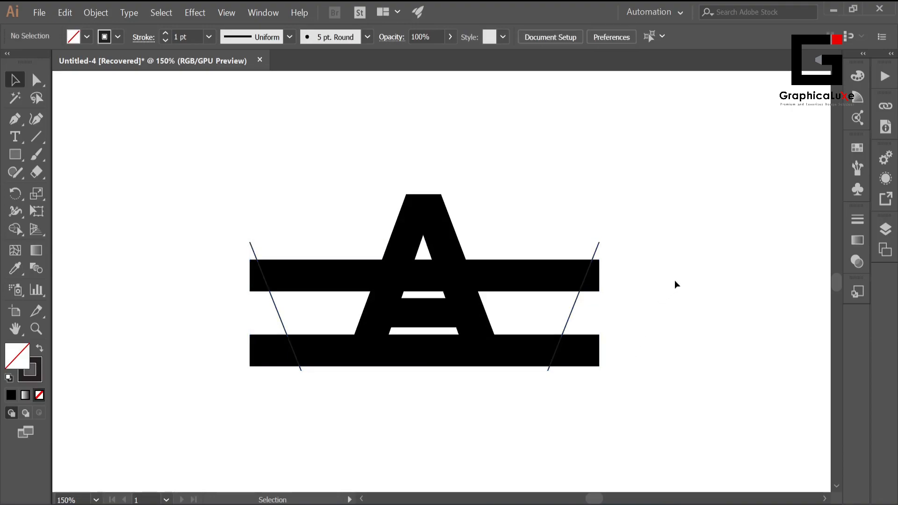
Step: Cut away the bar ends outside the two slanted lines and the bar piece inside the A's counter with Shape Builder
left_click_drag(216, 190, 702, 407)
left_click(15, 229)
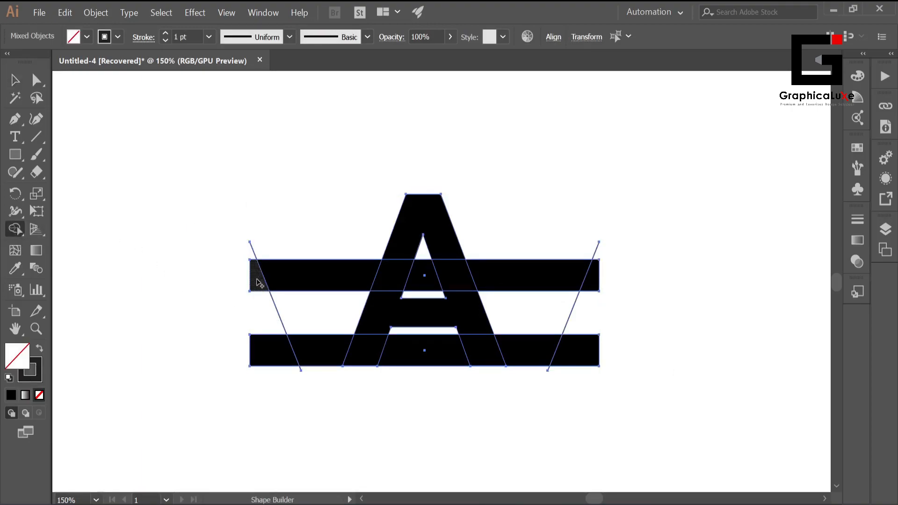
left_click(259, 280, "alt")
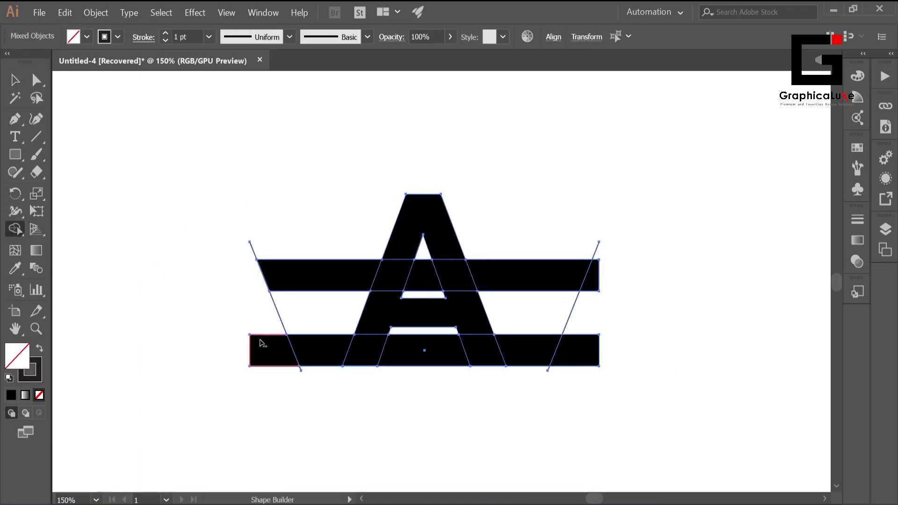
left_click(265, 351, "alt")
left_click(578, 357, "alt")
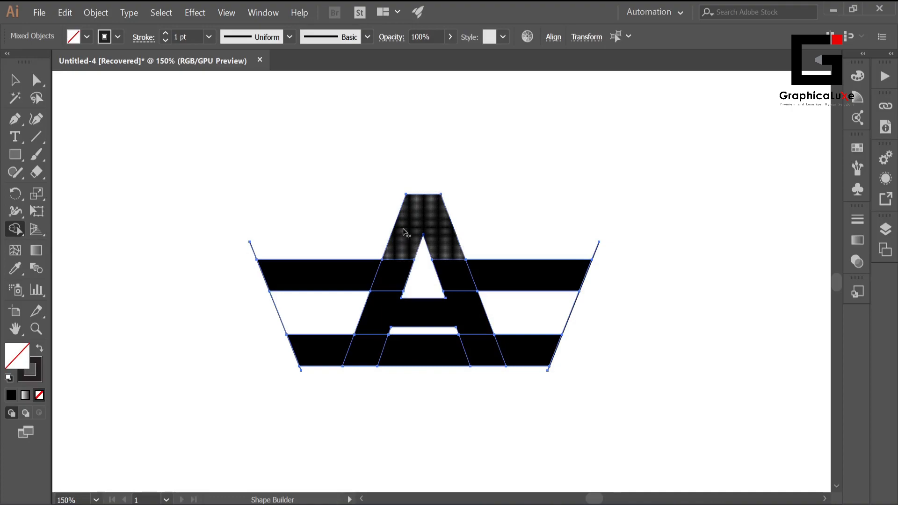
Step: Merge the letter A's segments into one shape with Shape Builder and remove the lower bar piece between its legs
left_click_drag(411, 233, 372, 352)
left_click_drag(436, 227, 483, 349)
left_click(428, 350)
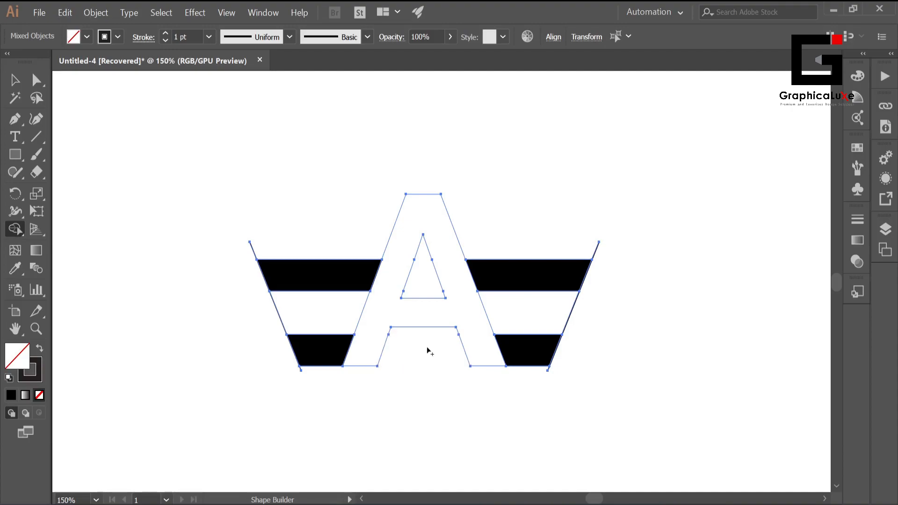
left_click(16, 81)
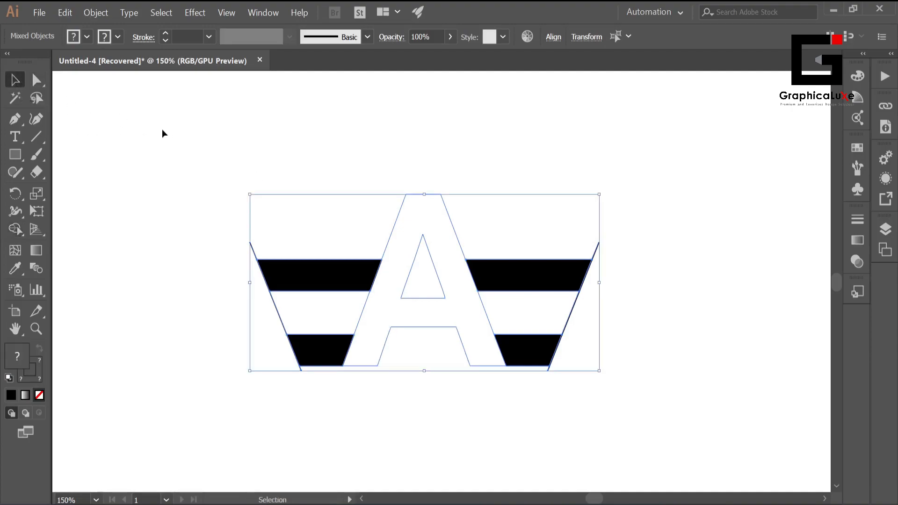
left_click(169, 158)
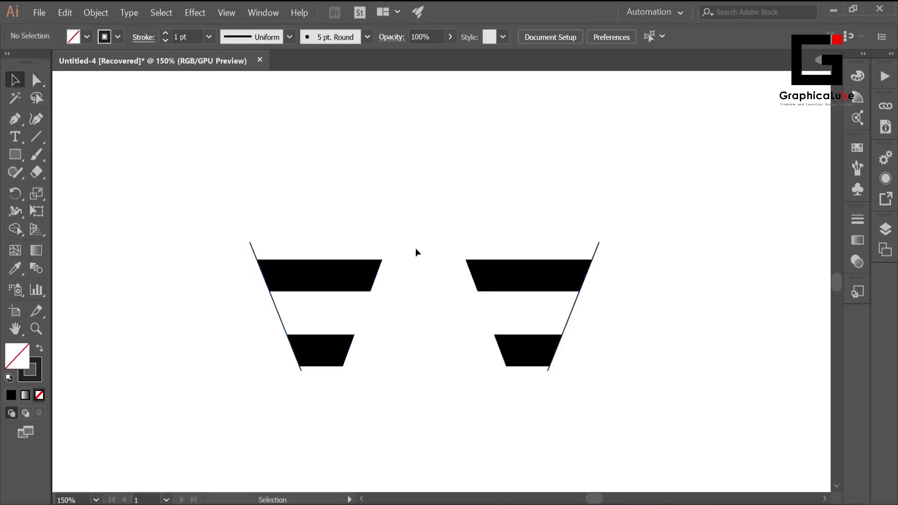
Step: Ungroup the A-and-bars artwork and delete both slanted guide lines
left_click_drag(351, 195, 522, 395)
right_click(402, 261)
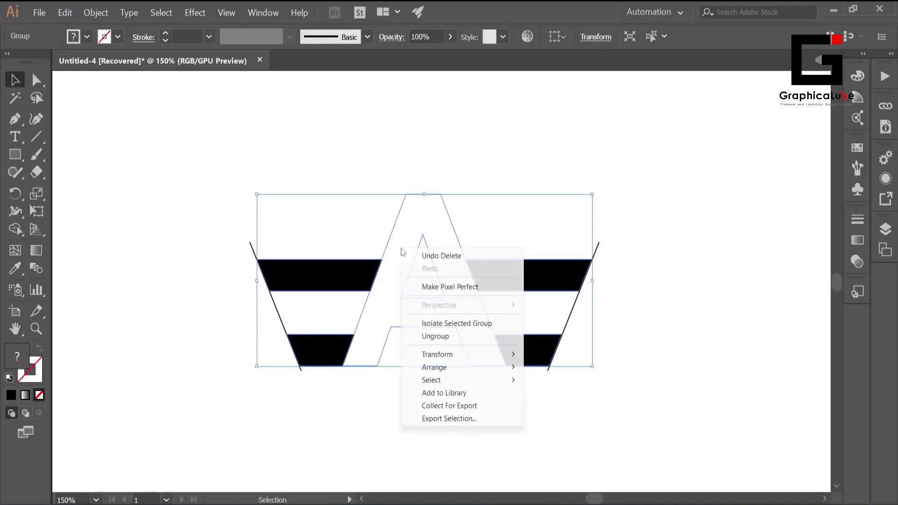
left_click(435, 336)
left_click_drag(271, 241, 234, 252)
key("Delete")
left_click_drag(583, 232, 608, 253)
key("Delete")
Step: Fill the letter A with black and match its fill to the bars using the Eyedropper
left_click_drag(330, 176, 458, 259)
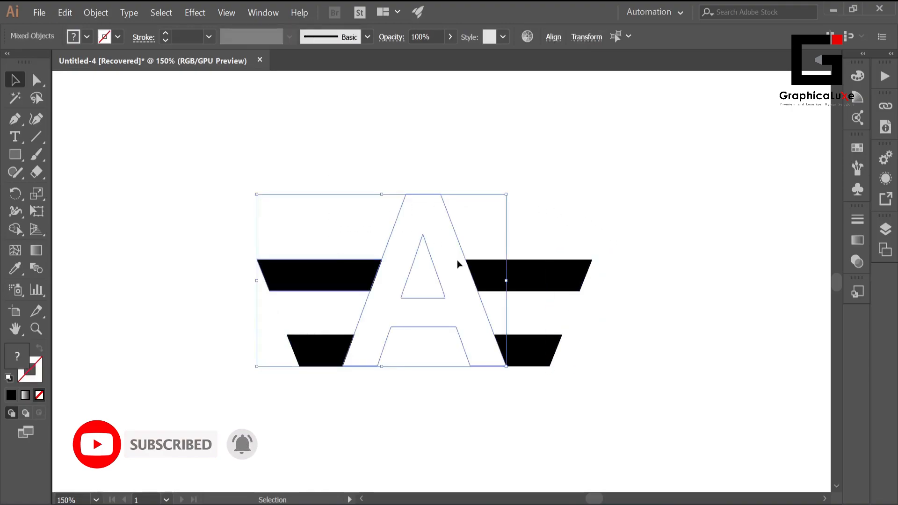
left_click(377, 169)
left_click_drag(405, 170, 464, 228)
left_click(86, 39)
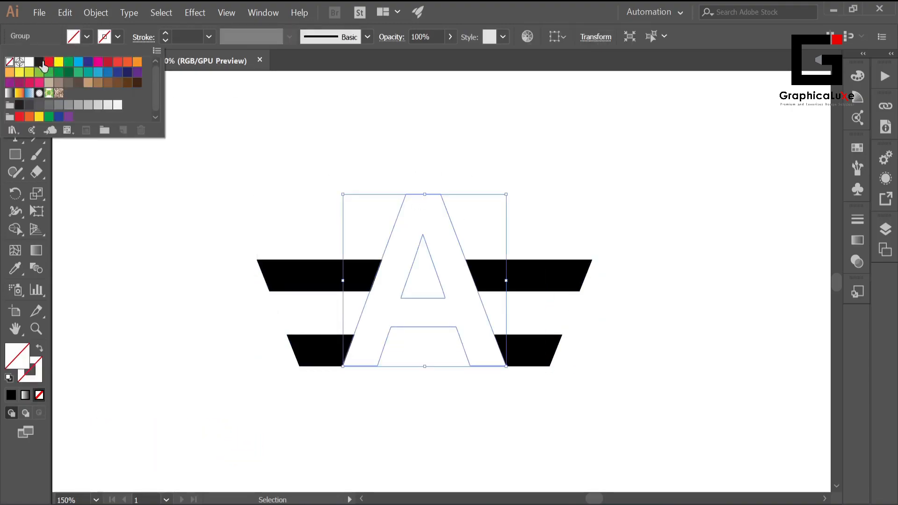
left_click(42, 66)
left_click(92, 60)
left_click(215, 141)
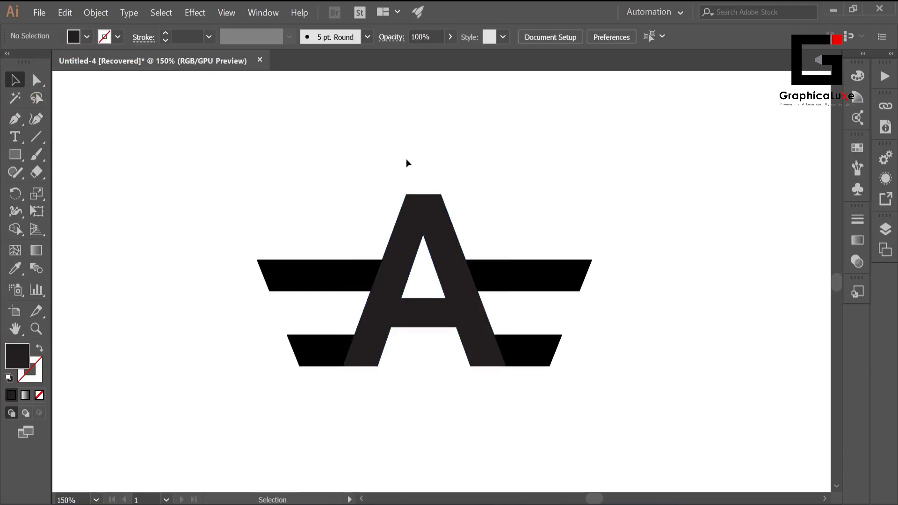
left_click(429, 211)
key("i")
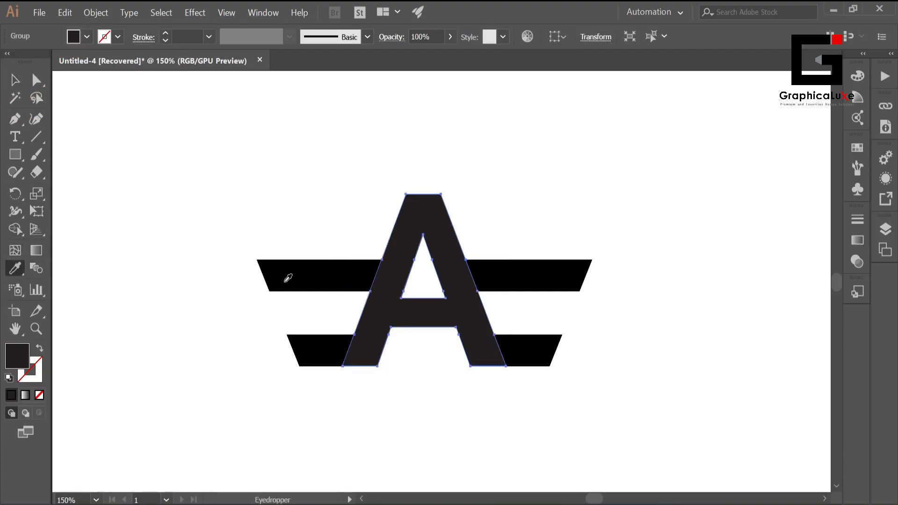
left_click(294, 277)
key("v")
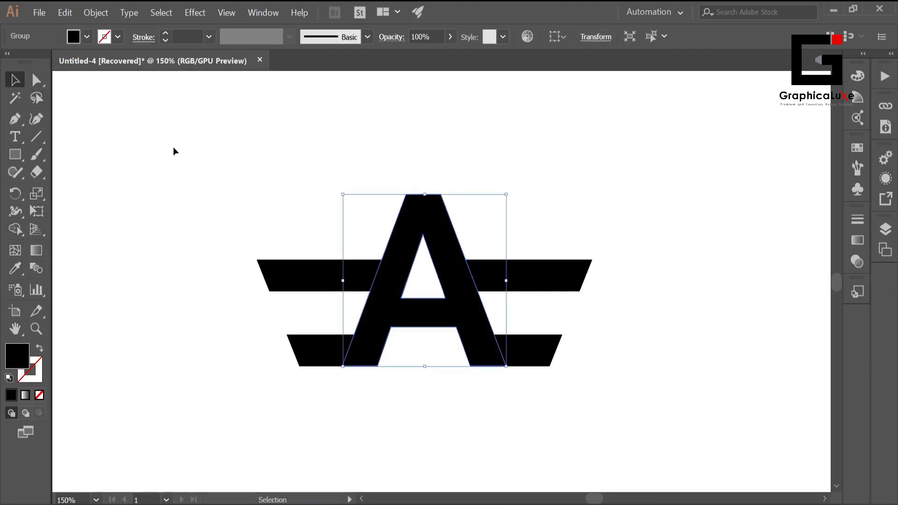
left_click(173, 148)
Step: Merge the two lower bar pieces with the letter A using Shape Builder
left_click_drag(347, 412, 513, 309)
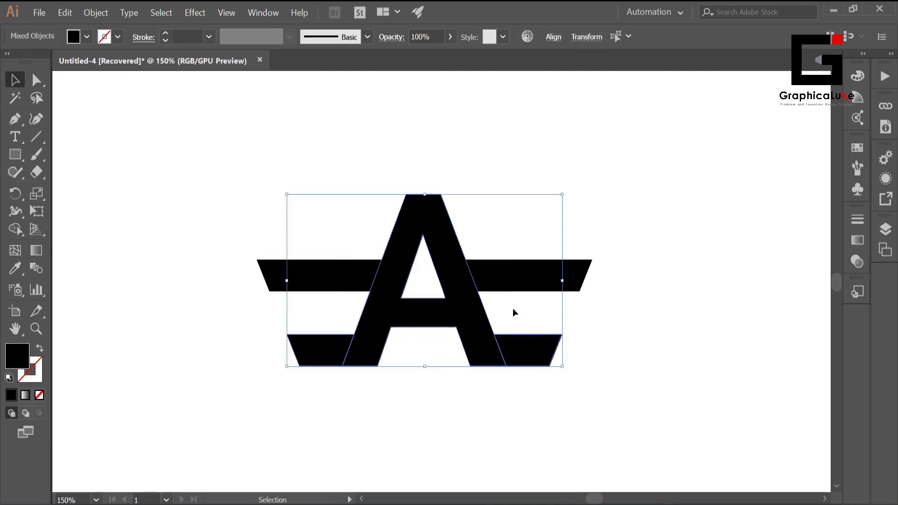
key("shift+m")
left_click_drag(328, 352, 547, 357)
left_click(19, 83)
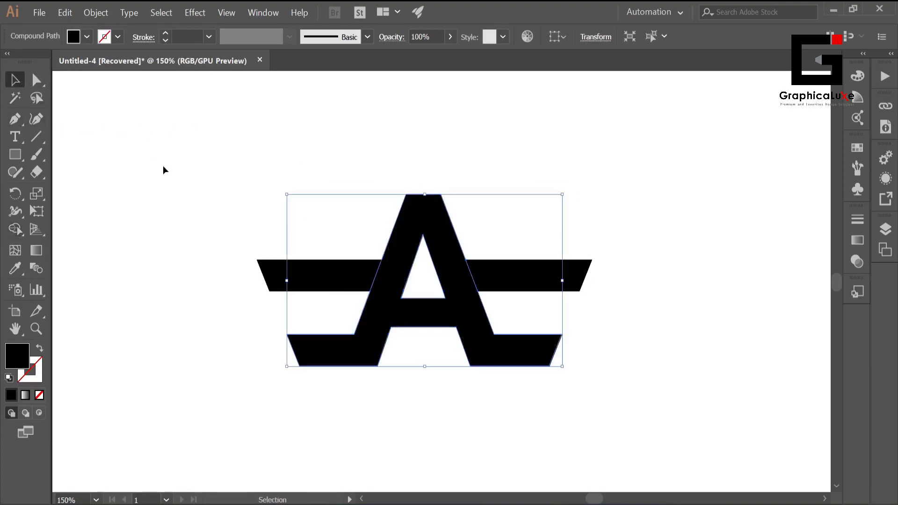
left_click(175, 171)
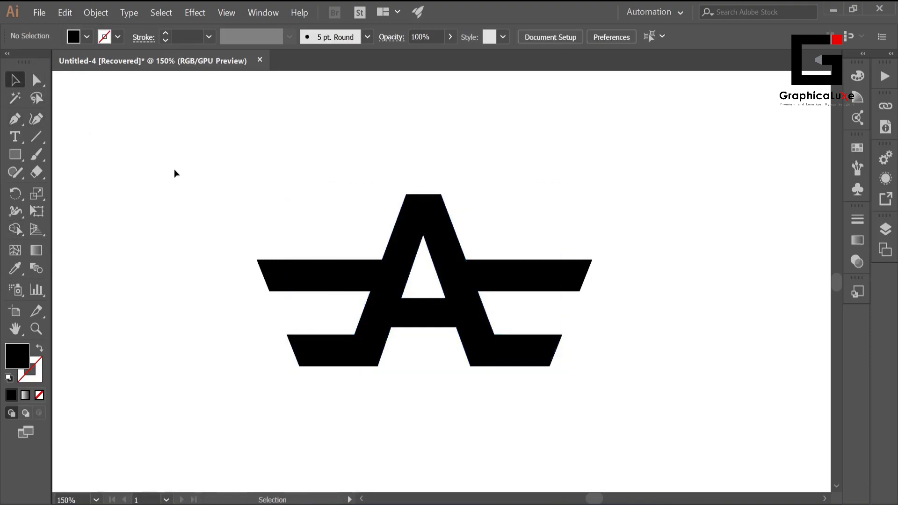
Step: Offset the path of the merged letter A by 15 px with Miter joins
left_click(429, 219)
left_click(96, 12)
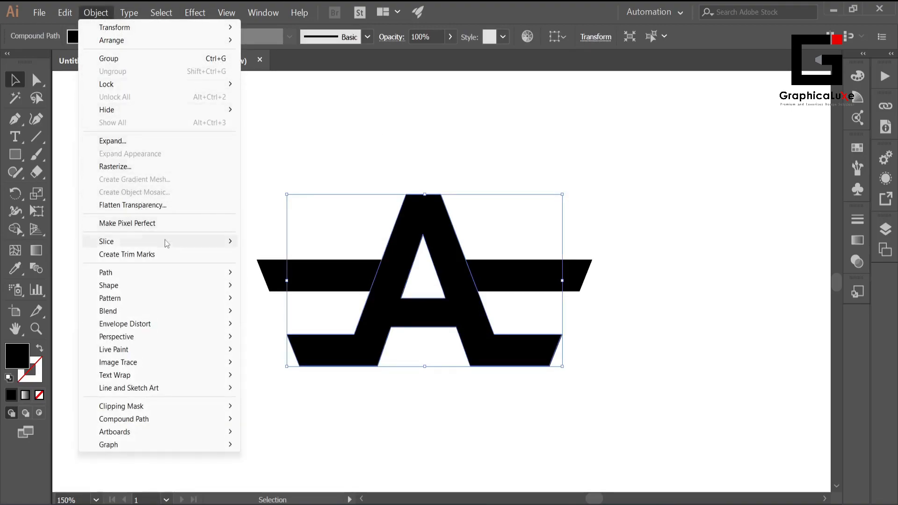
mouse_move(155, 272)
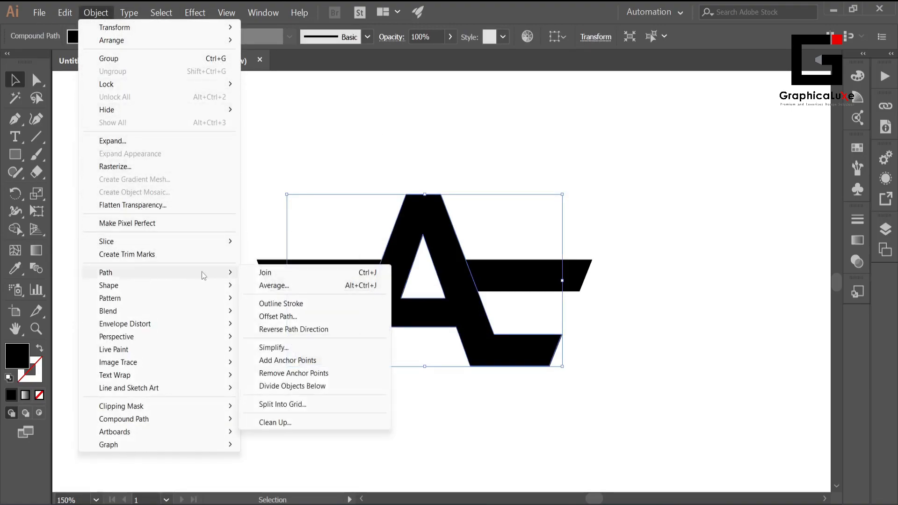
left_click(278, 317)
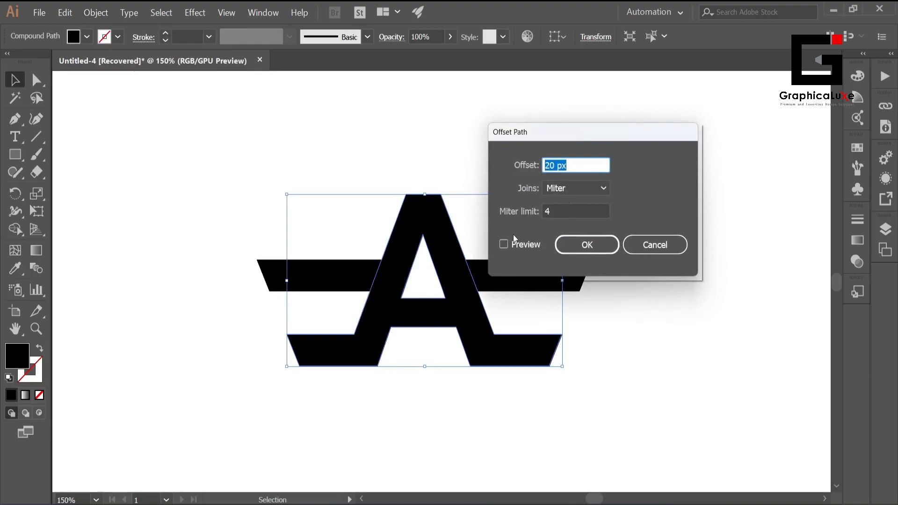
left_click(504, 244)
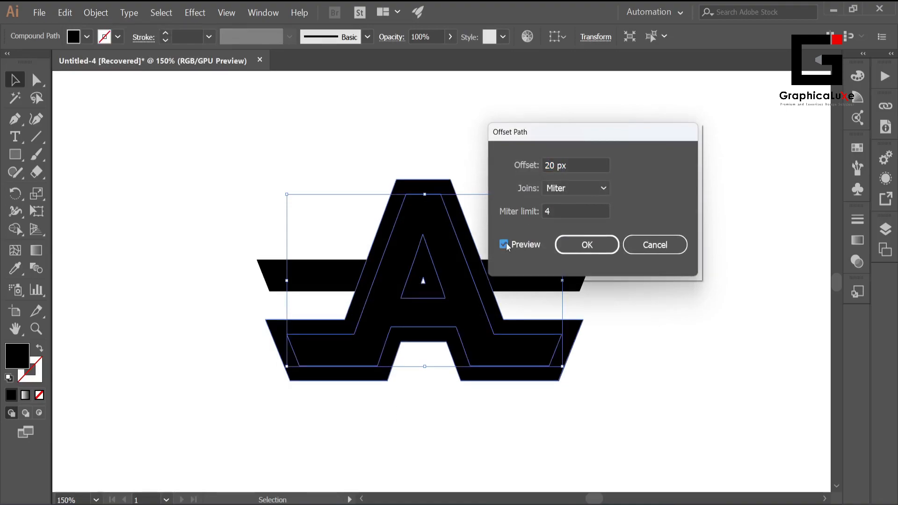
triple_click(554, 164)
key("BackSpace")
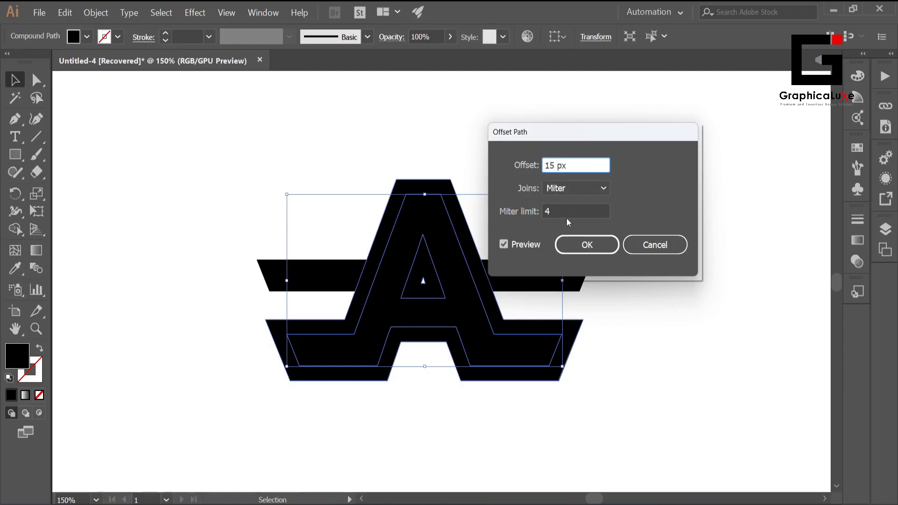
left_click(603, 188)
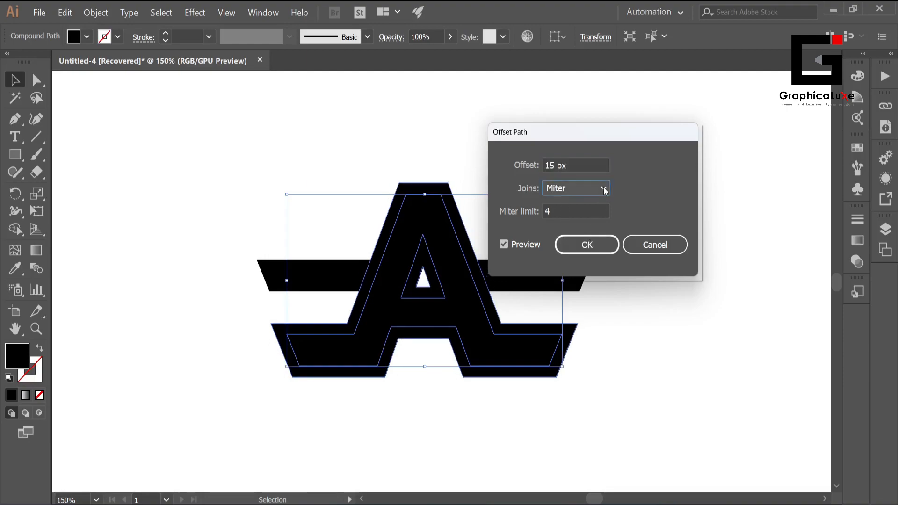
left_click(603, 187)
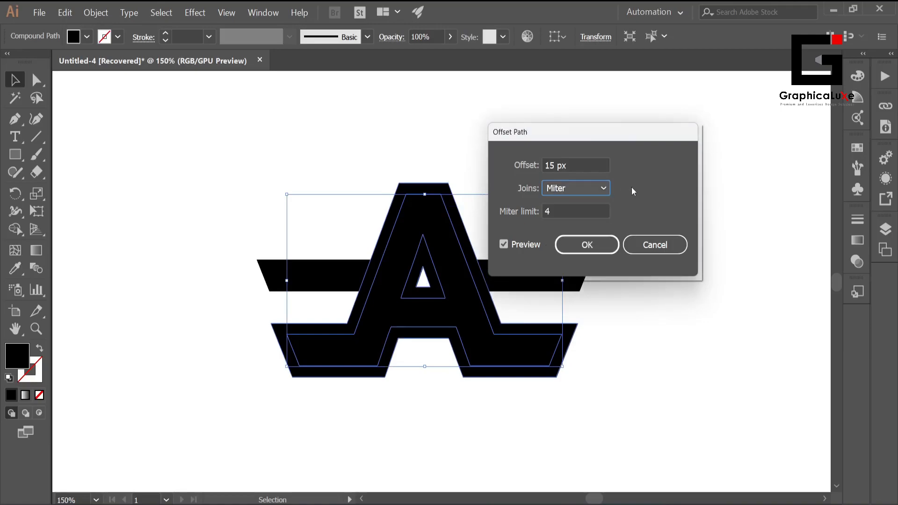
left_click(587, 245)
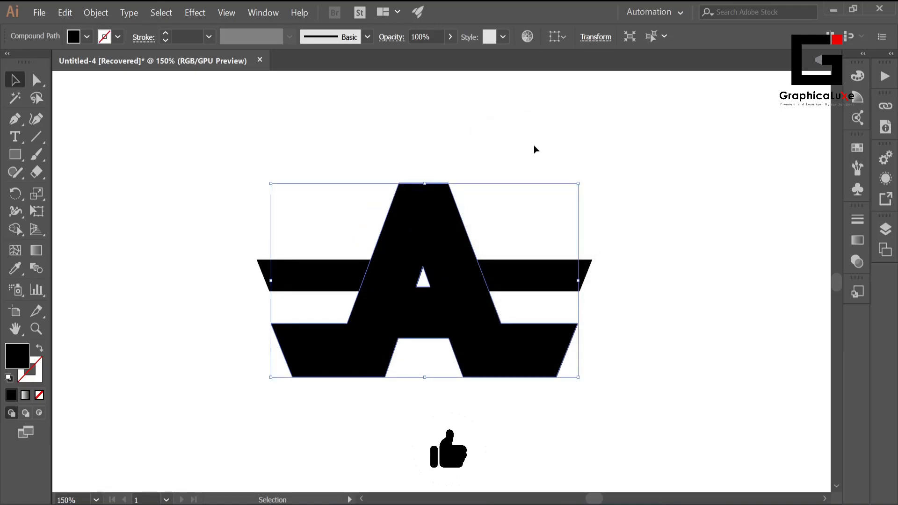
left_click(535, 146)
Step: Remove the offset border around and inside the A with Shape Builder, leaving gaps between the A and the upper bars
left_click(404, 194)
left_click(419, 165)
left_click(423, 218)
left_click(440, 163)
left_click_drag(368, 170, 531, 401)
left_click(16, 228)
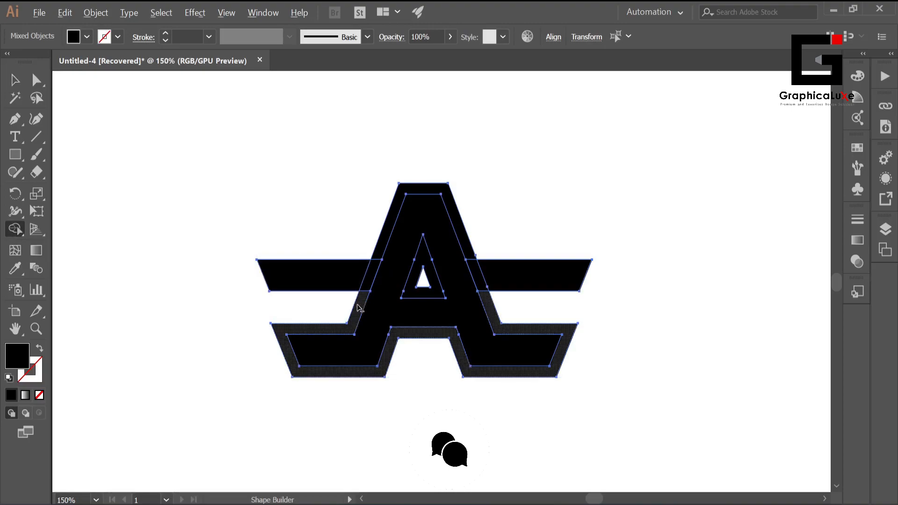
left_click(358, 306, "alt")
left_click(465, 240, "alt")
left_click(473, 261, "alt")
left_click(374, 274, "alt")
left_click(427, 258, "alt")
left_click(15, 80)
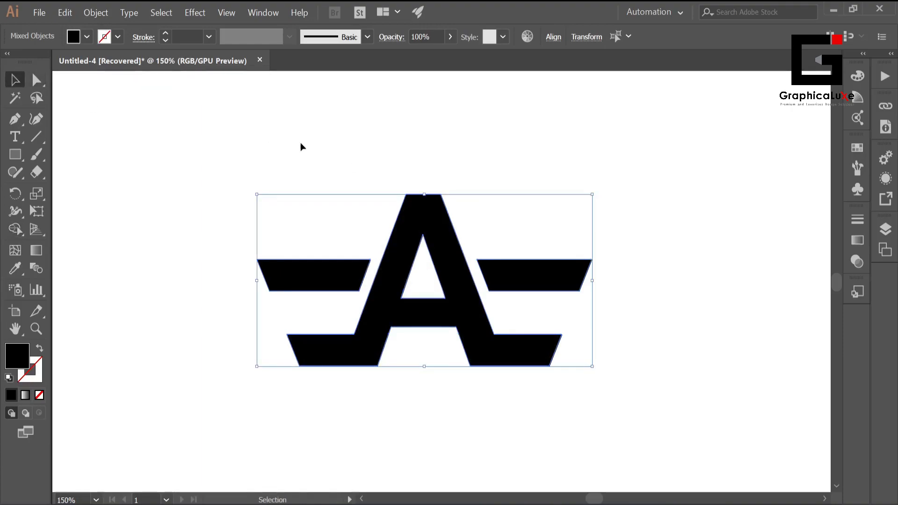
Step: Select the entire logo and ungroup its pieces
left_click(372, 136)
left_click_drag(305, 147, 584, 383)
right_click(518, 273)
left_click(548, 347)
left_click(485, 230)
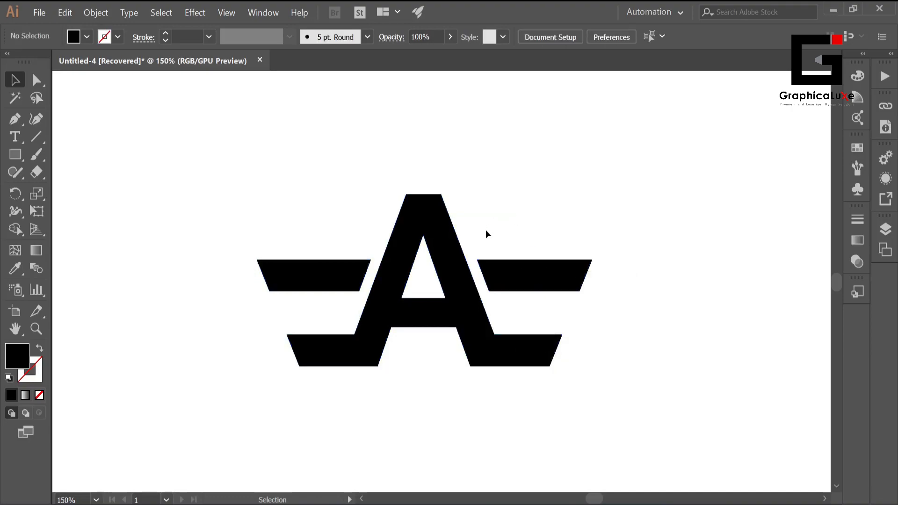
Step: Create a three-sided polygon with a 50 px radius near the top of the letter A
scroll(484, 231, "up", 2)
key("space")
left_click_drag(466, 232, 546, 306)
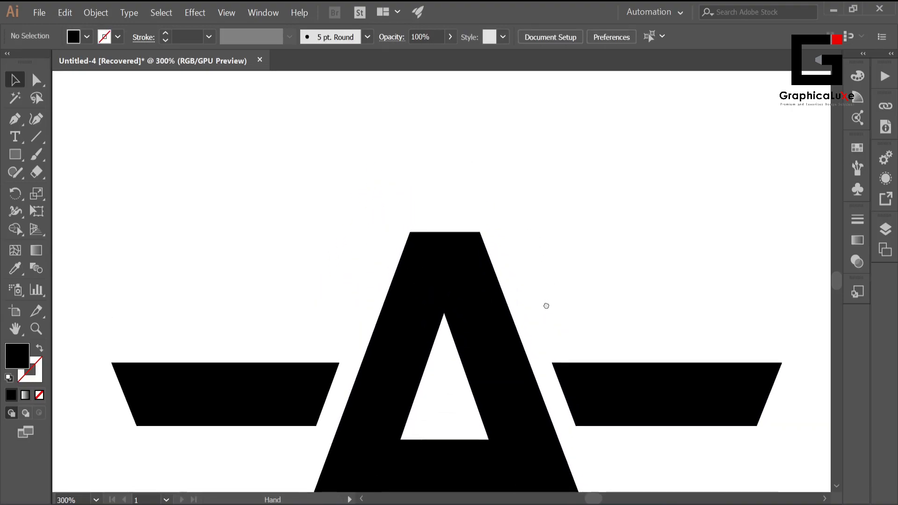
scroll(494, 209, "up", 2)
key("space")
left_click_drag(513, 265, 545, 242)
left_click_drag(19, 156, 79, 206)
left_click(272, 176)
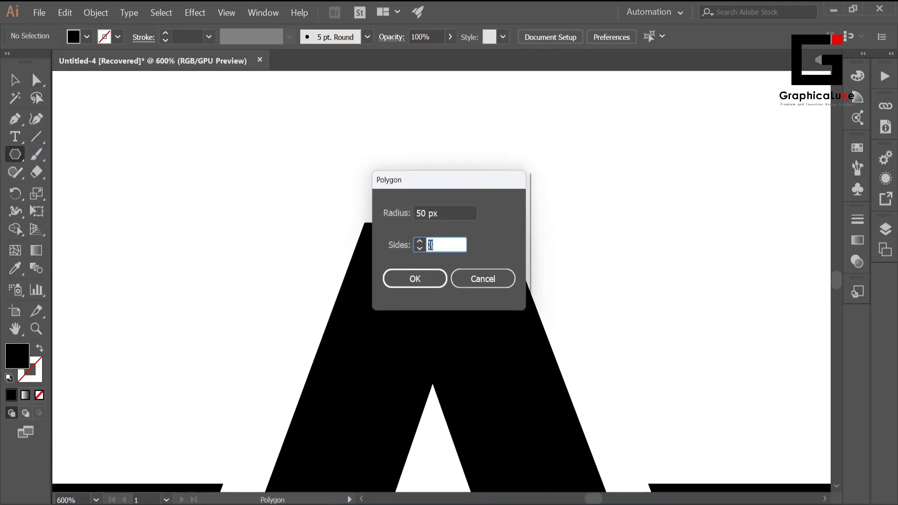
left_click(416, 278)
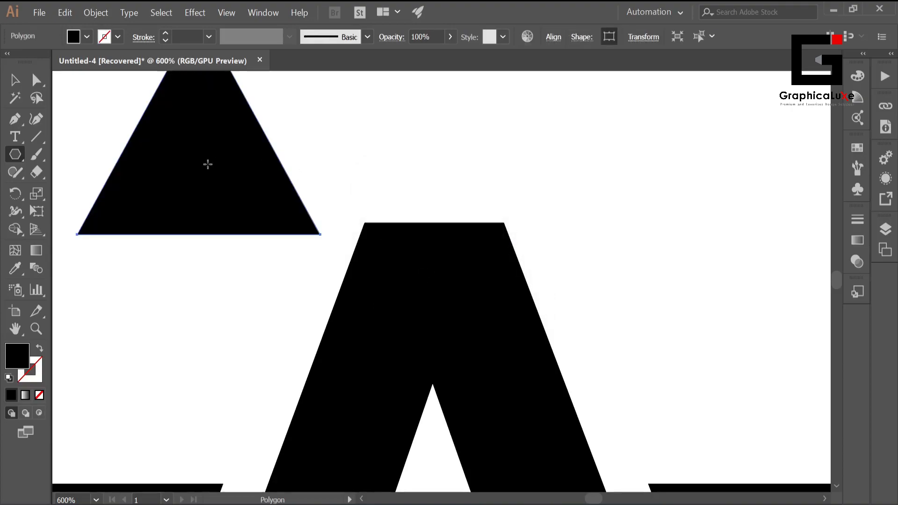
Step: Shrink the triangle, turn it upside down and place it over the top of the letter A
left_click(16, 82)
left_click_drag(213, 149, 248, 254)
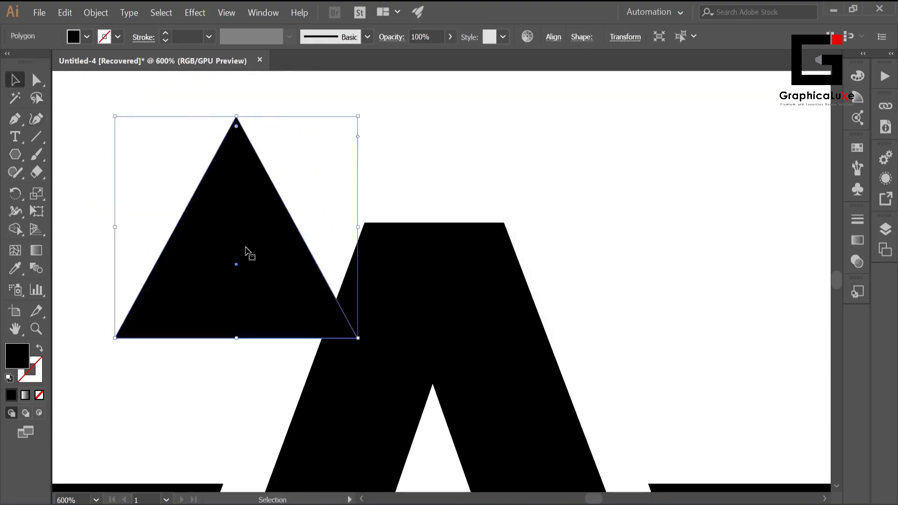
left_click_drag(236, 117, 236, 184)
left_click_drag(253, 257, 220, 221)
left_click_drag(316, 160, 137, 364)
left_click_drag(214, 298, 436, 273)
Step: Fill the triangle with red and darken the color, setting green to 0 and blue to 4
left_click(87, 37)
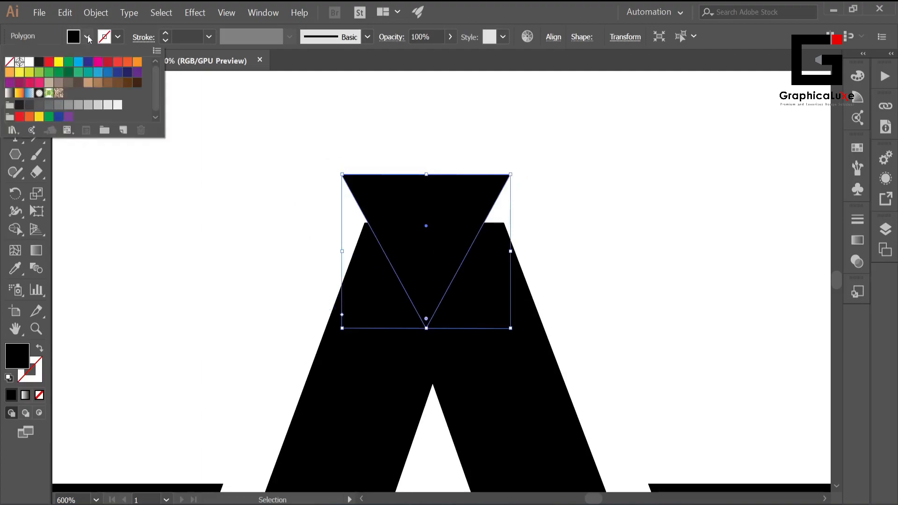
left_click(48, 62)
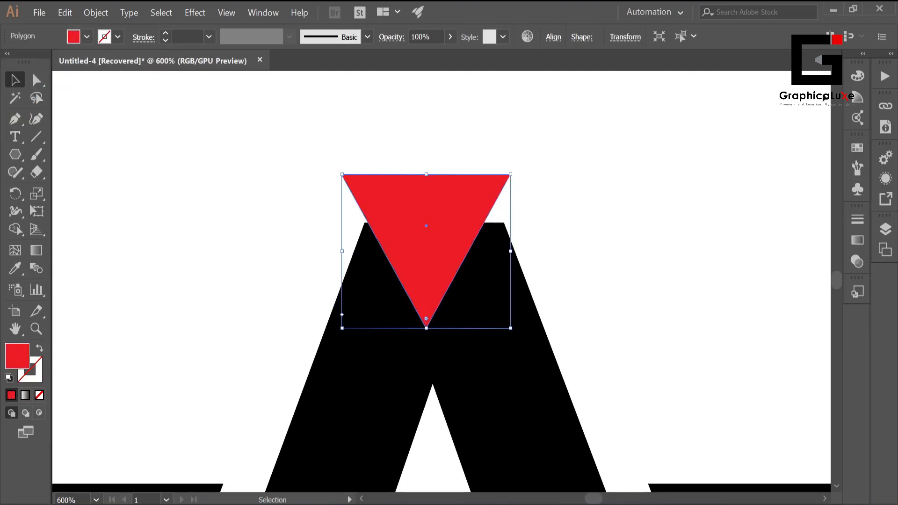
left_click(857, 76)
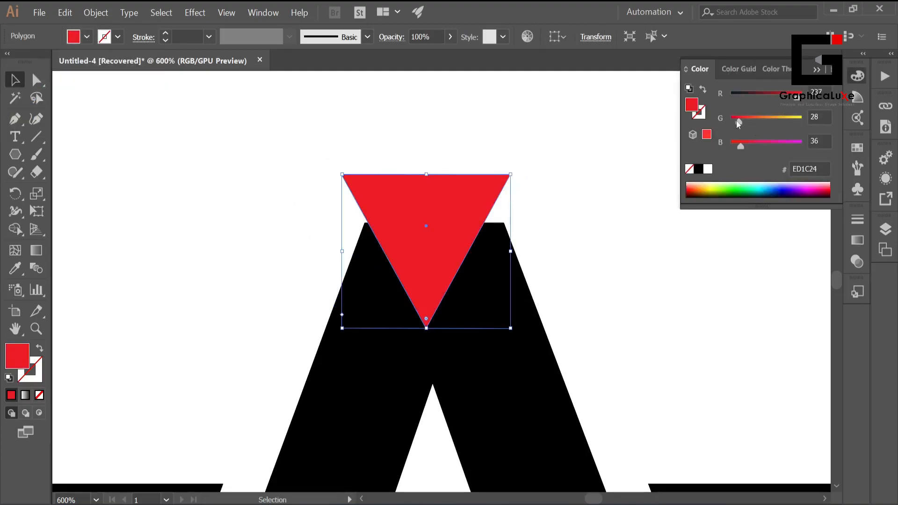
left_click_drag(739, 122, 731, 147)
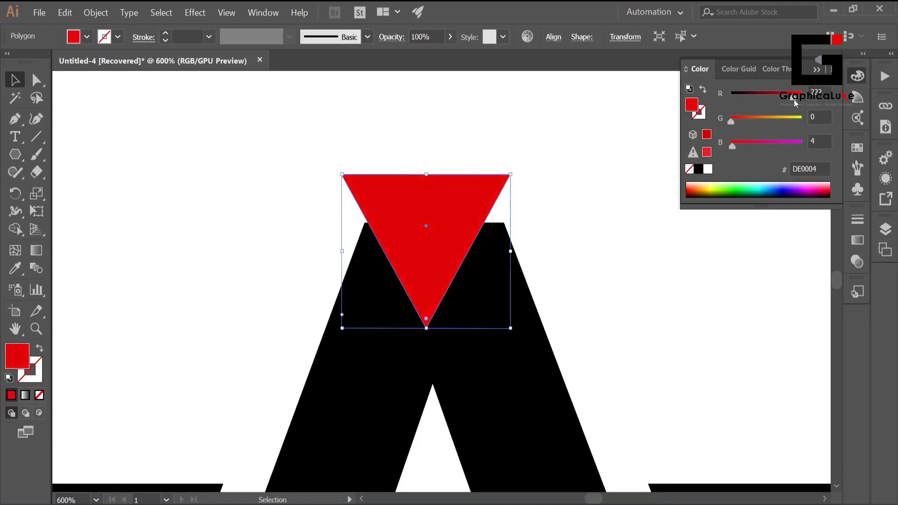
left_click(856, 76)
Step: Move the triangle onto the A's top and align it with the black logo by top edges and horizontal centers
left_click_drag(451, 225, 463, 261)
left_click(606, 255)
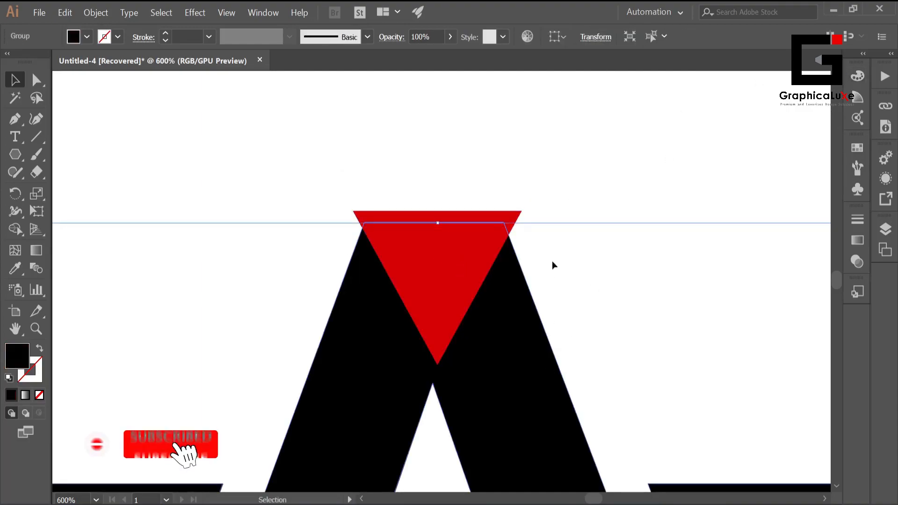
left_click_drag(464, 300, 557, 313)
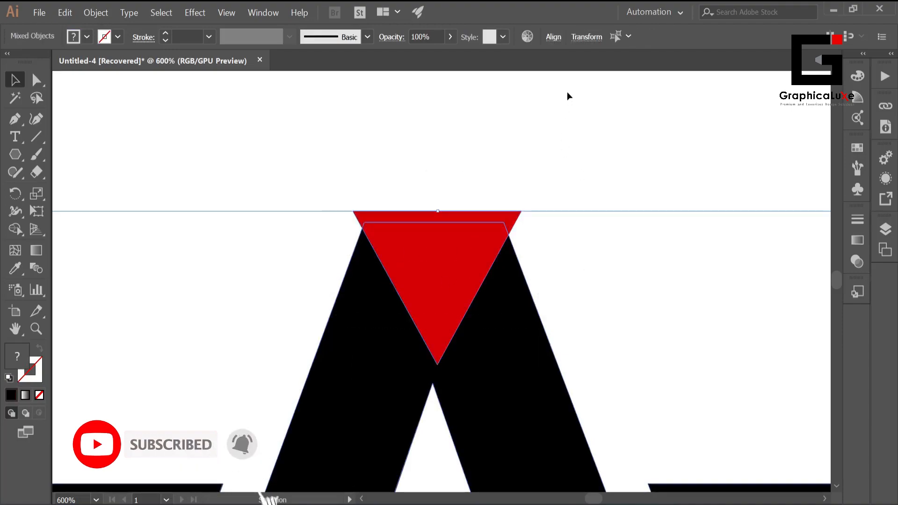
left_click(553, 37)
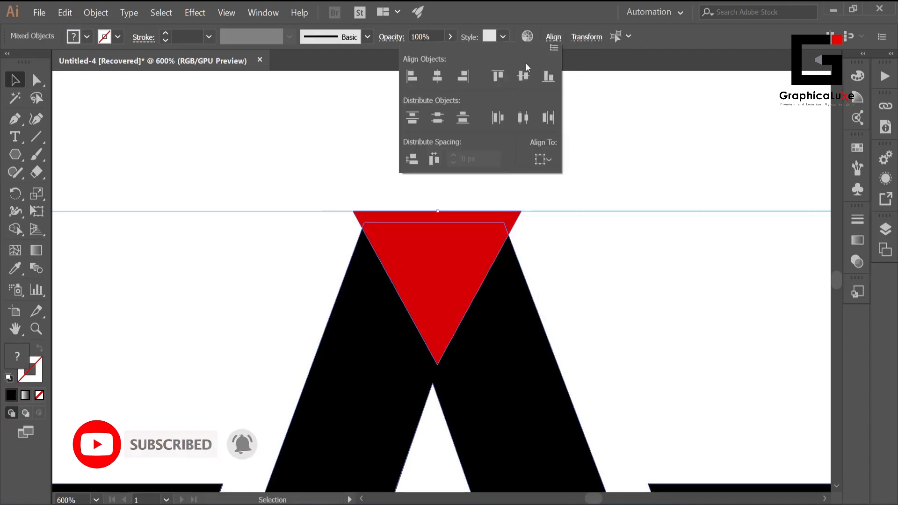
left_click(498, 76)
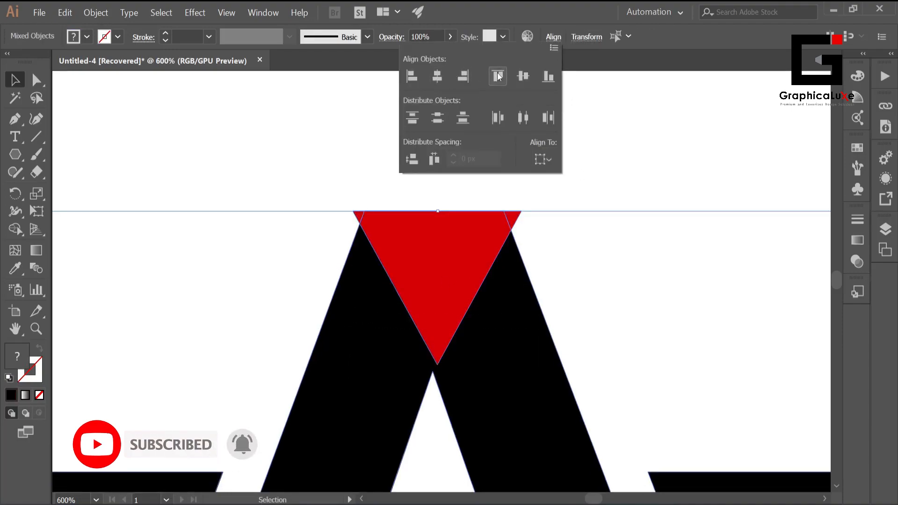
left_click(641, 169)
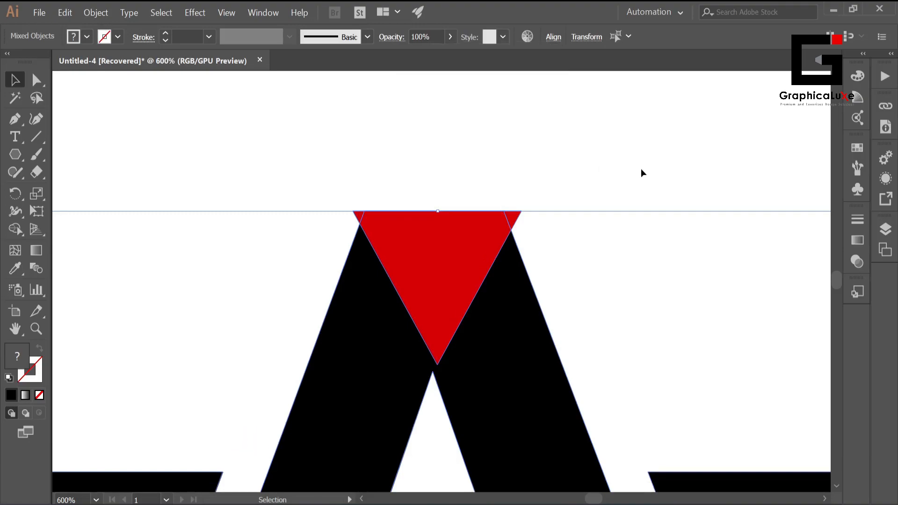
left_click(553, 37)
left_click(438, 76)
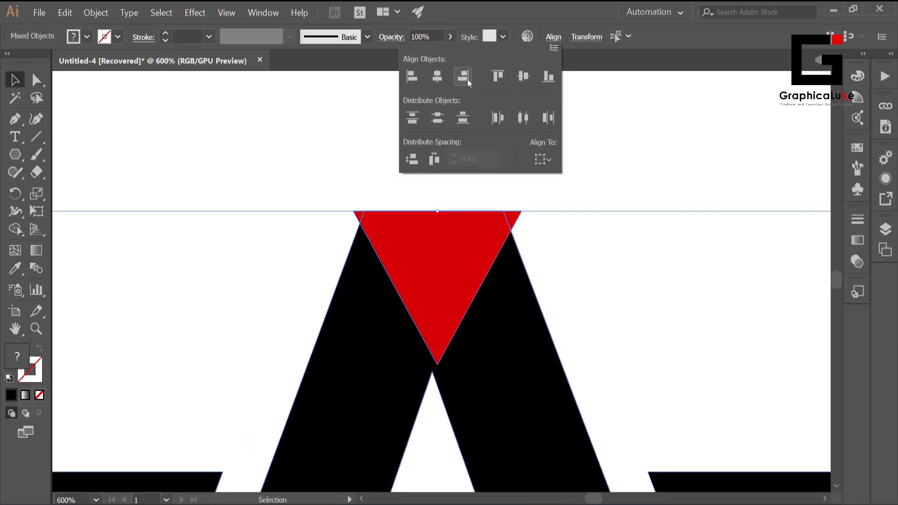
left_click(622, 149)
left_click(434, 167)
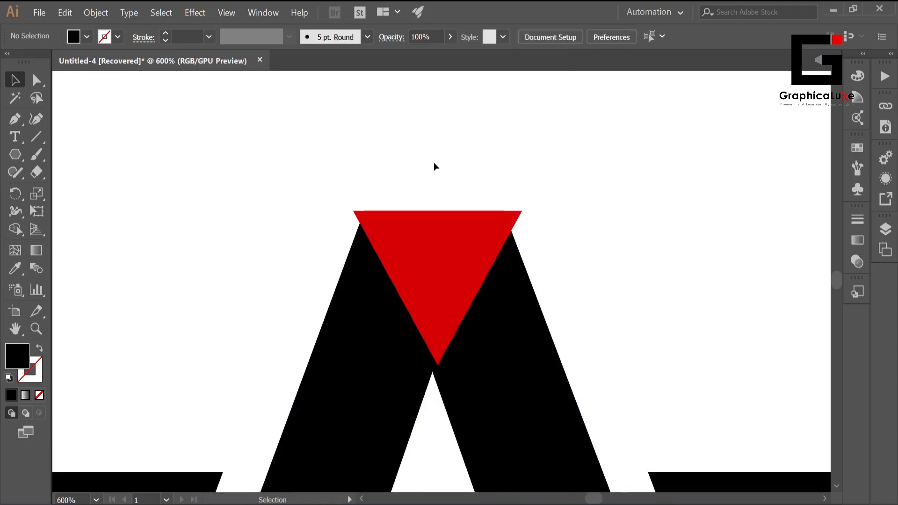
Step: Fit the red triangle's upper corners to the A's top corners and its lower tip to the peak of the inner opening
left_click(442, 243)
left_click(361, 199)
left_click(424, 247)
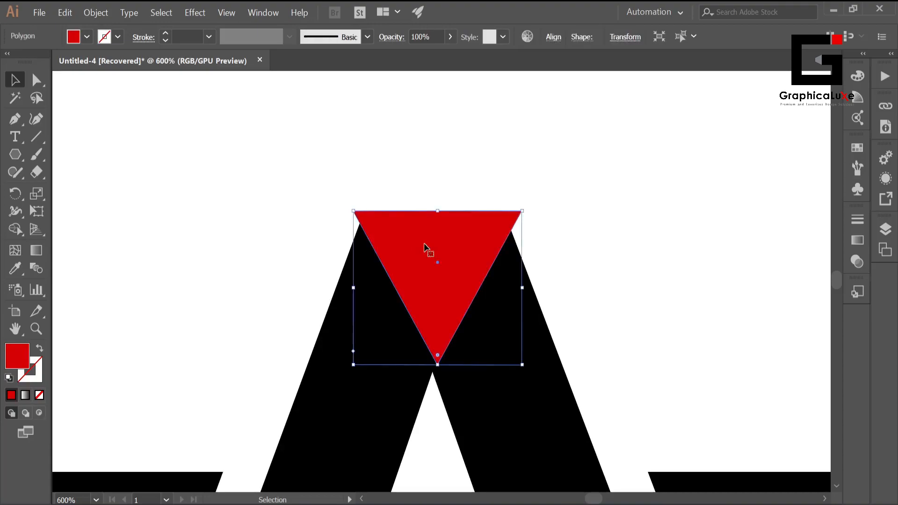
key("ctrl+plus")
key("ctrl+plus")
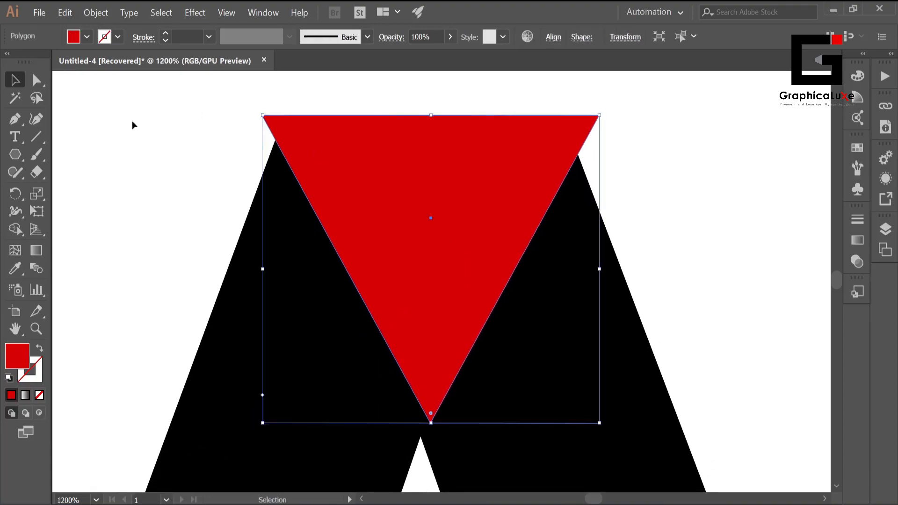
left_click(159, 100)
key("a")
left_click_drag(263, 116, 284, 116)
left_click_drag(598, 116, 562, 115)
left_click(607, 117)
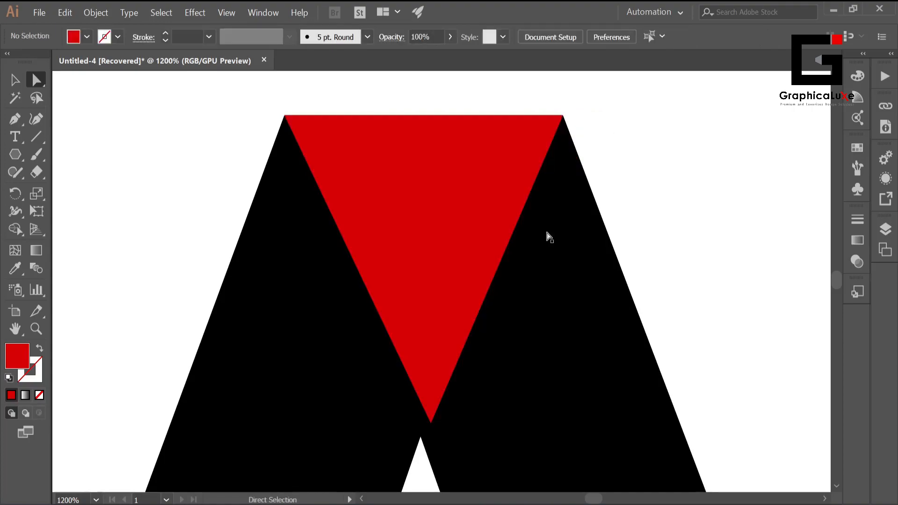
left_click_drag(430, 421, 420, 436)
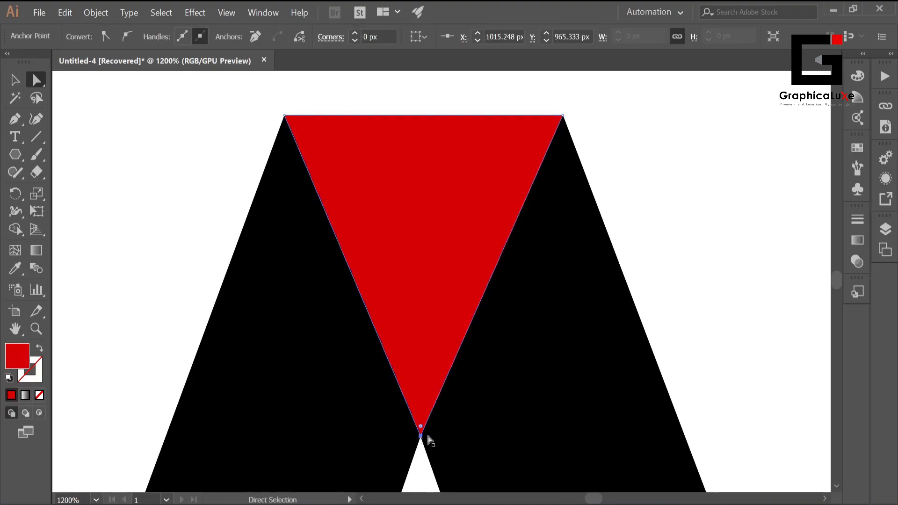
left_click(663, 255)
Step: Examine up close how the red triangle's corners and tip meet the edges of the letter A
scroll(430, 434, "up", 3)
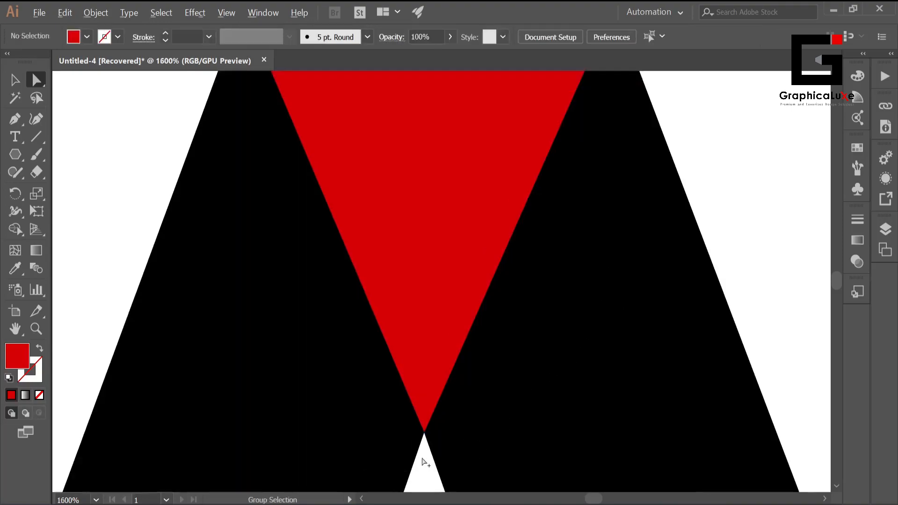
scroll(423, 460, "down", 5)
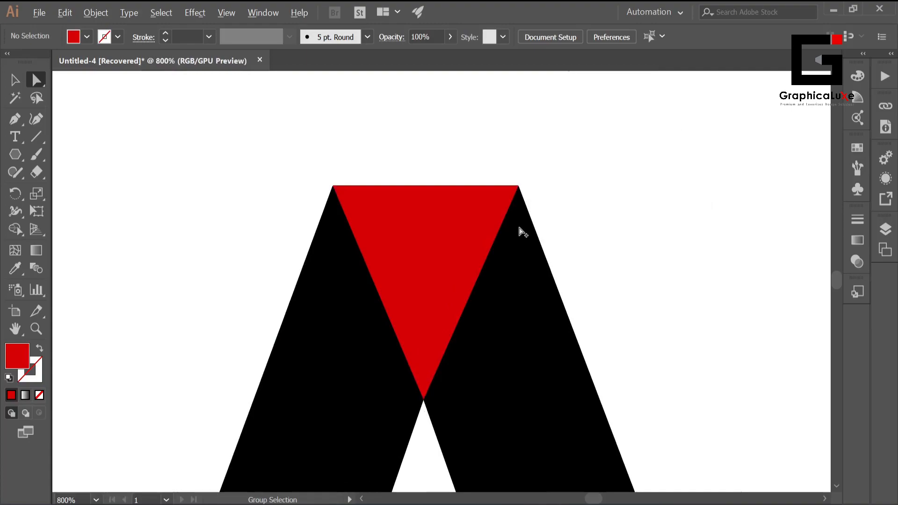
scroll(529, 201, "up", 4)
scroll(533, 194, "down", 4)
scroll(329, 178, "up", 5)
scroll(332, 179, "up", 4)
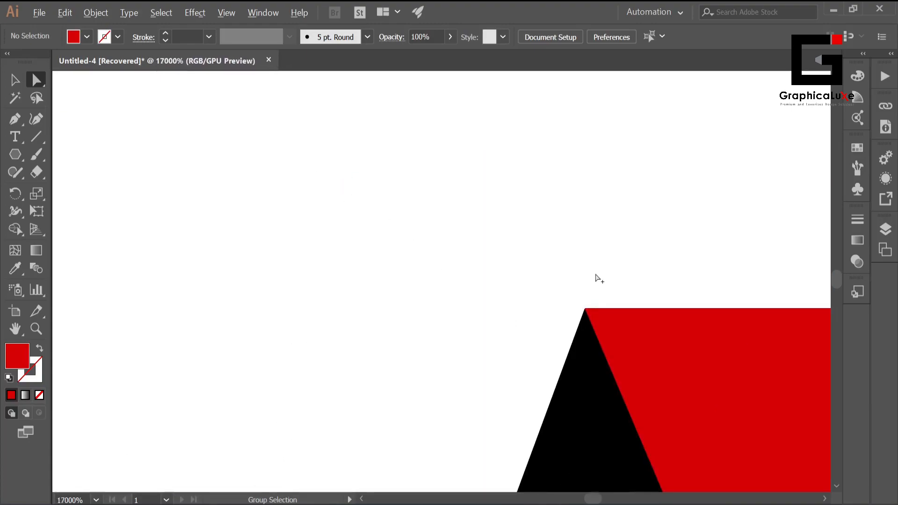
scroll(587, 290, "up", 1)
scroll(581, 292, "down", 1)
scroll(581, 292, "up", 3)
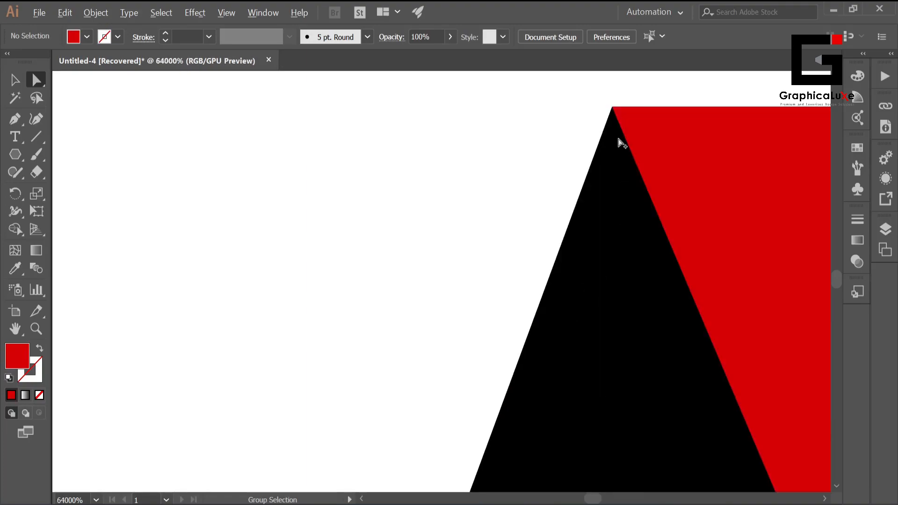
scroll(613, 122, "down", 12)
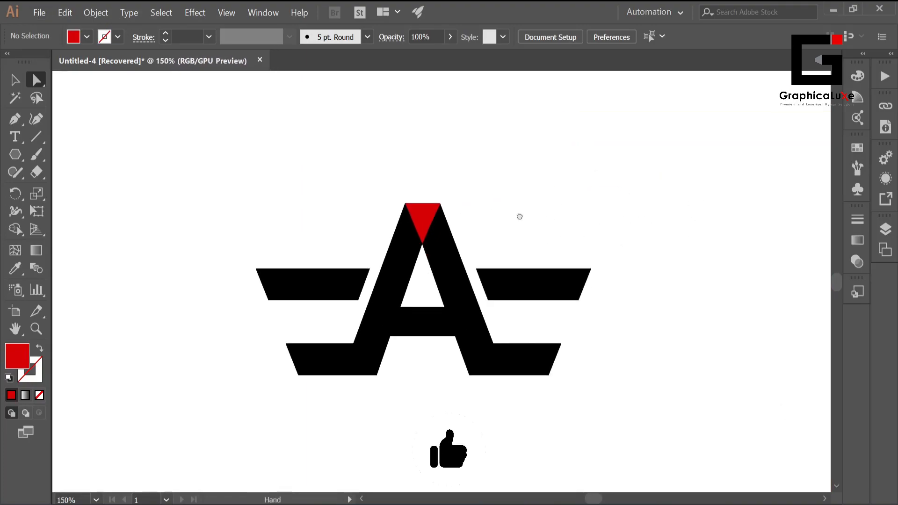
scroll(497, 236, "up", 2)
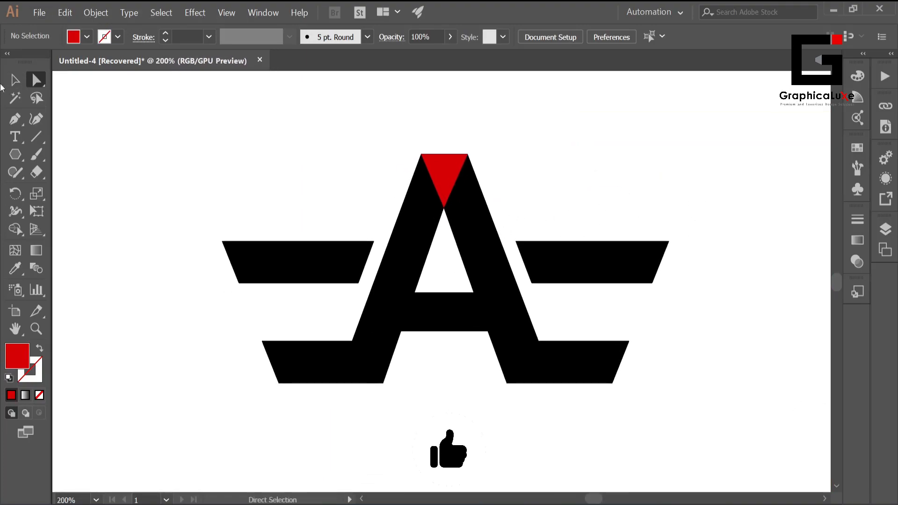
Step: Offset the path of the red triangle by 15 px with Miter joins and a miter limit of 4
left_click(15, 80)
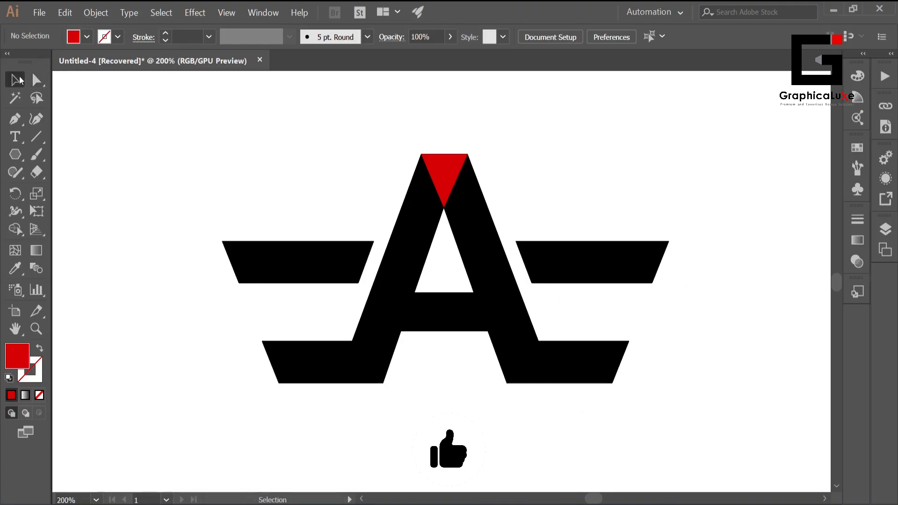
left_click(444, 174)
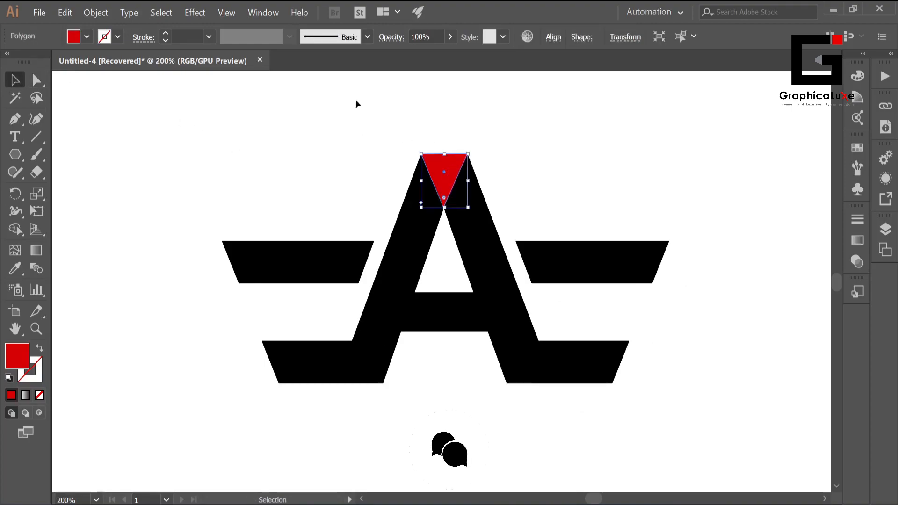
left_click(96, 13)
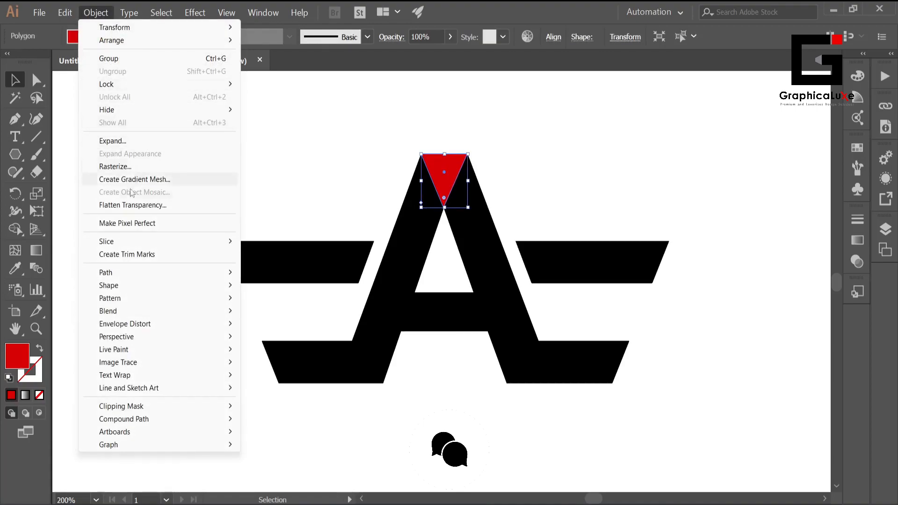
mouse_move(134, 274)
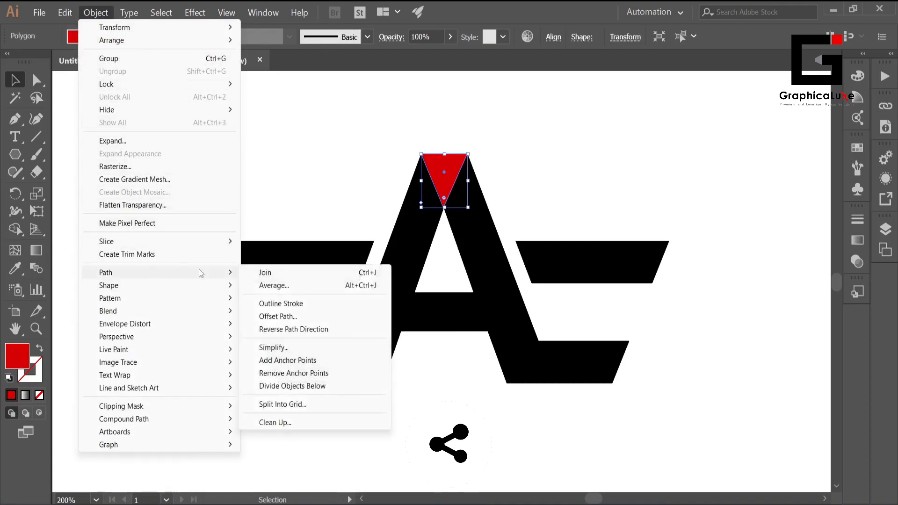
left_click(277, 317)
left_click(504, 244)
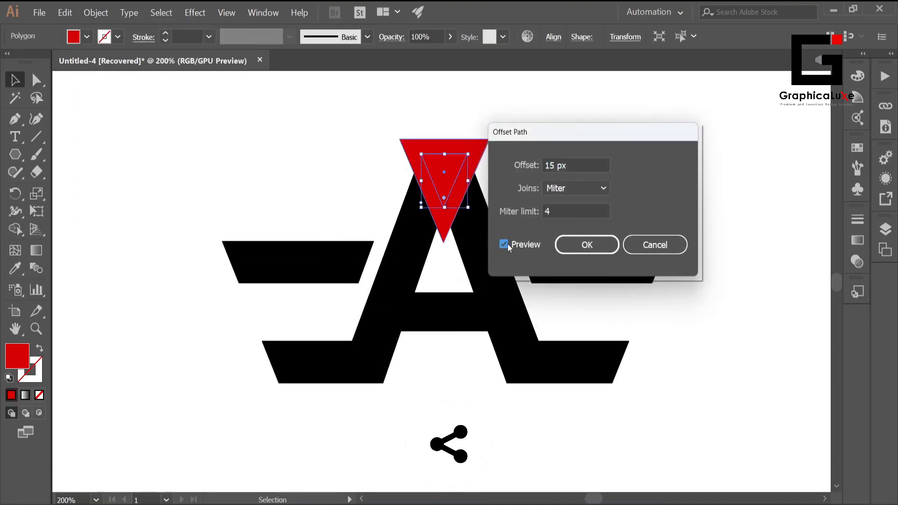
left_click(584, 247)
Step: Remove the offset border around the red triangle with Shape Builder, leaving a gap between it and the A's legs
left_click_drag(360, 118, 592, 269)
key("shift+m")
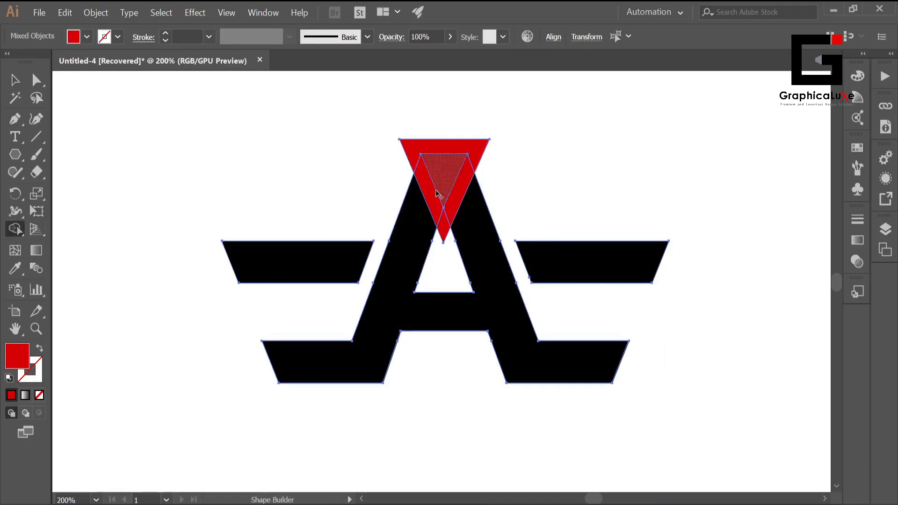
left_click(414, 147, "alt")
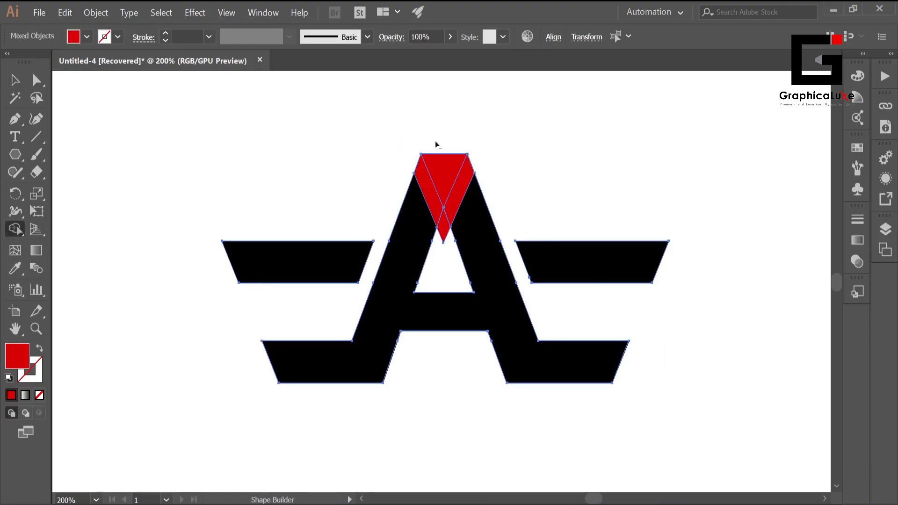
left_click(467, 179, "alt")
left_click(431, 198, "alt")
left_click(445, 229, "alt")
left_click(14, 79)
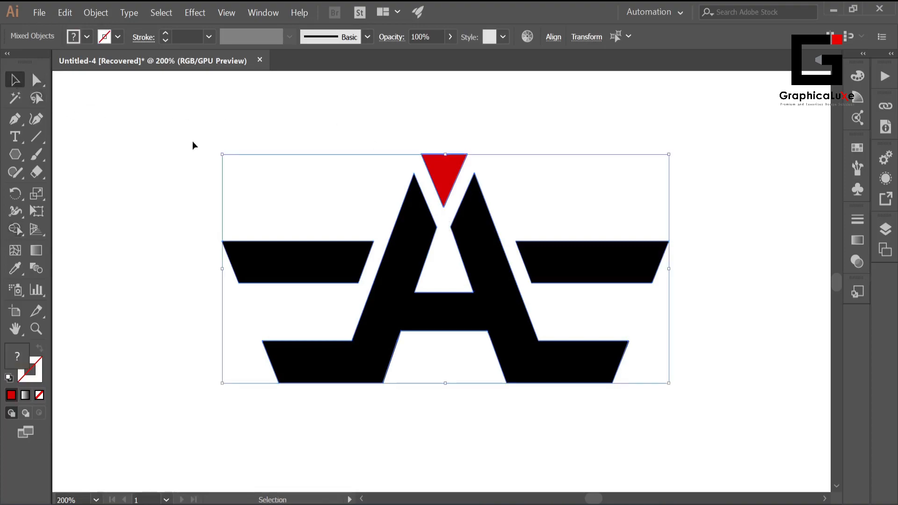
left_click(374, 116)
Step: Group all the logo pieces and move the logo up to the upper middle of the canvas
scroll(391, 114, "down", 1)
left_click_drag(381, 106, 360, 153)
left_click_drag(327, 160, 568, 343)
right_click(501, 271)
left_click(546, 346)
left_click(593, 271)
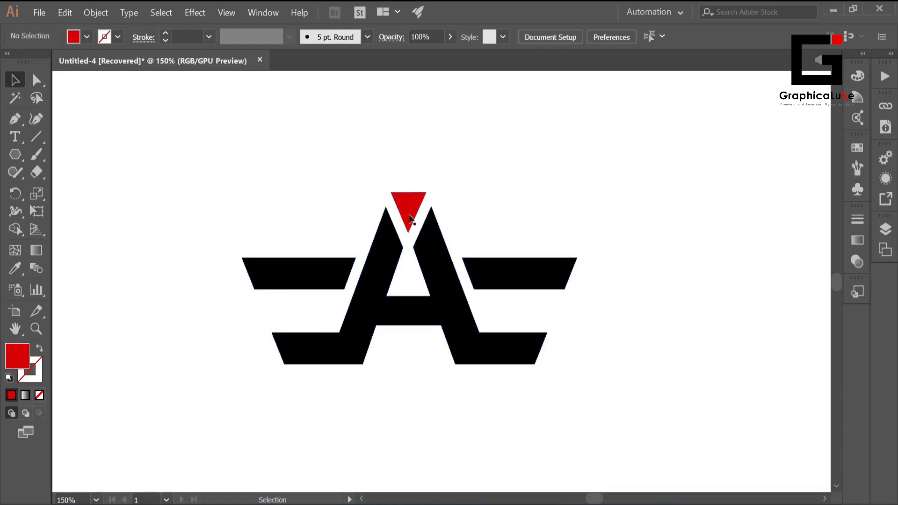
left_click_drag(434, 288, 472, 237)
left_click(483, 120)
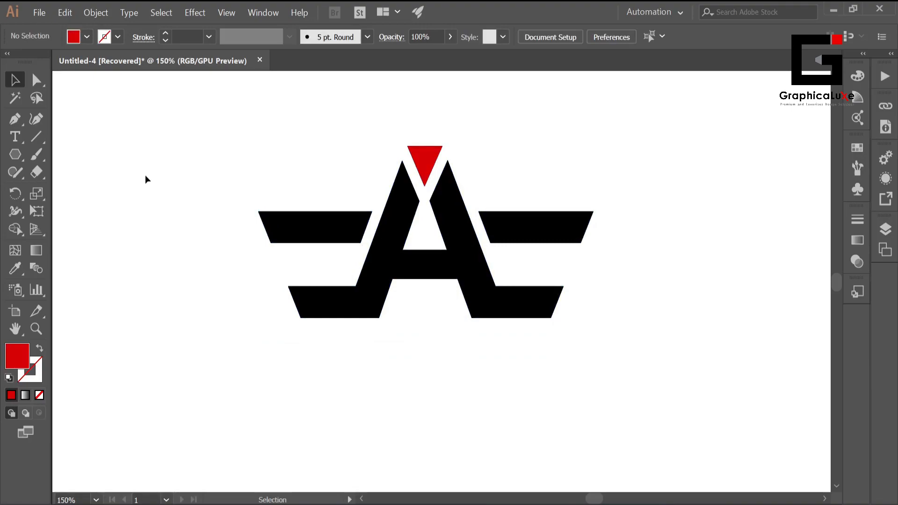
Step: Add the text "Company Name" in black below the logo and shift it to sit roughly centered under the letter A
left_click(22, 133)
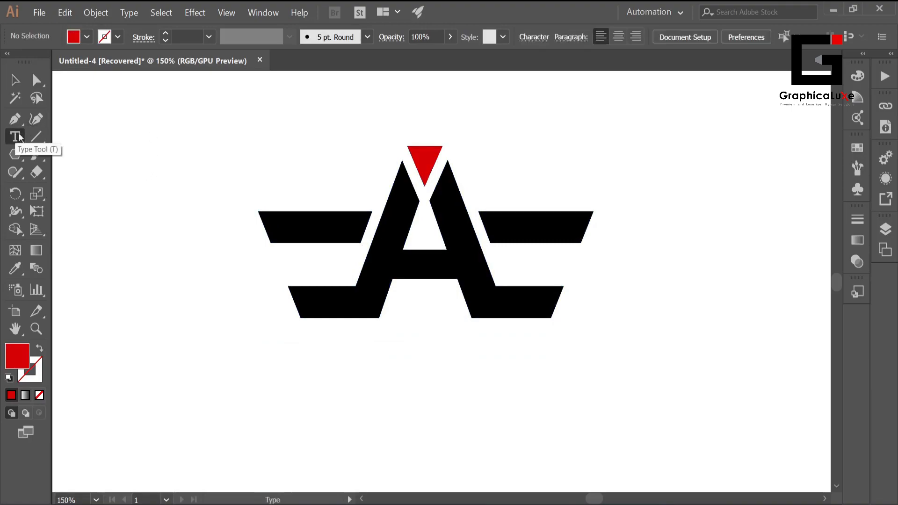
left_click(280, 370)
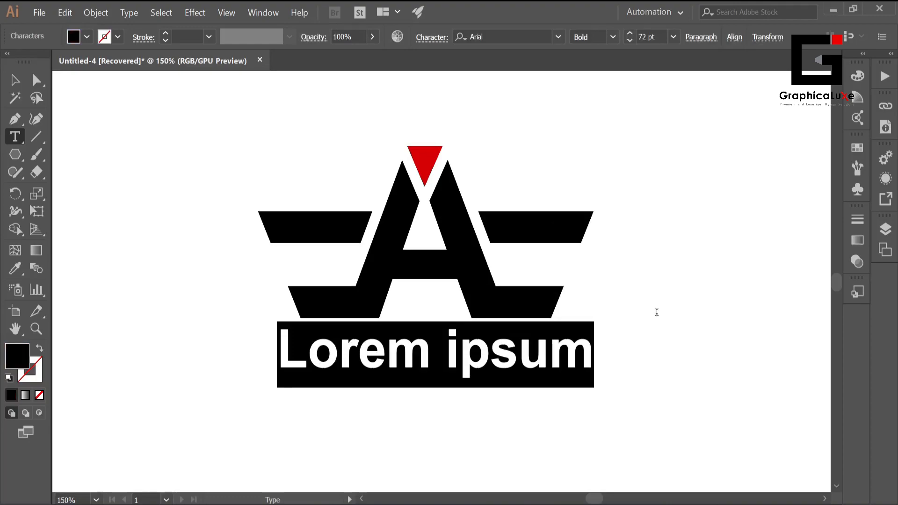
type("Com")
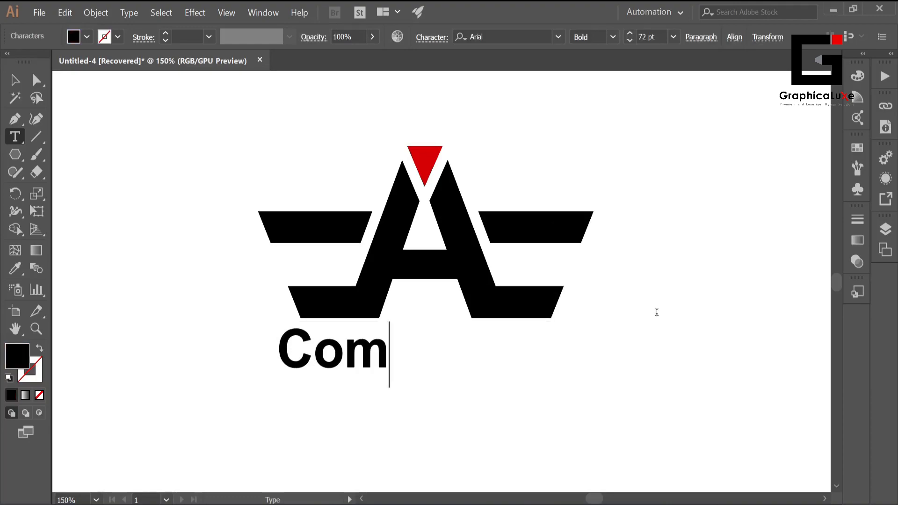
type("pany Name")
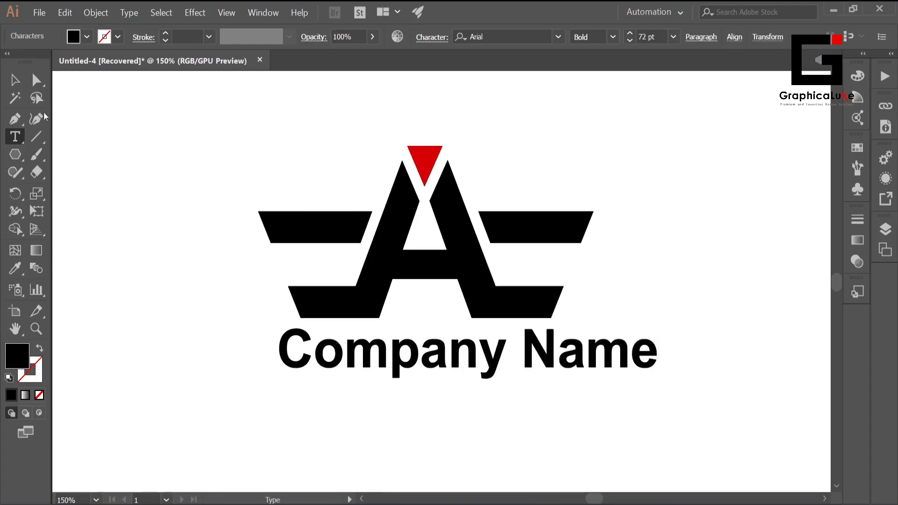
left_click(22, 84)
left_click_drag(430, 363, 401, 368)
Step: Change the company name's font to Bahnschrift and nudge the text into place beneath the logo
left_click(557, 37)
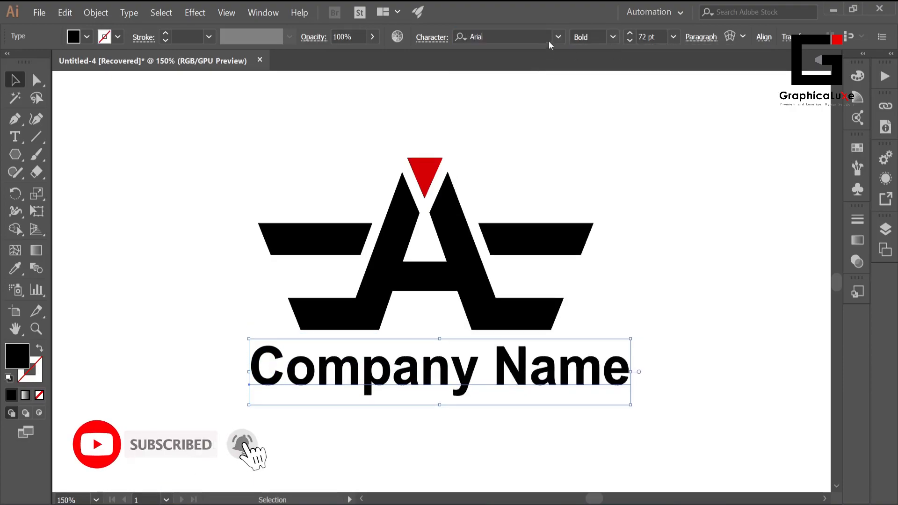
left_click(559, 37)
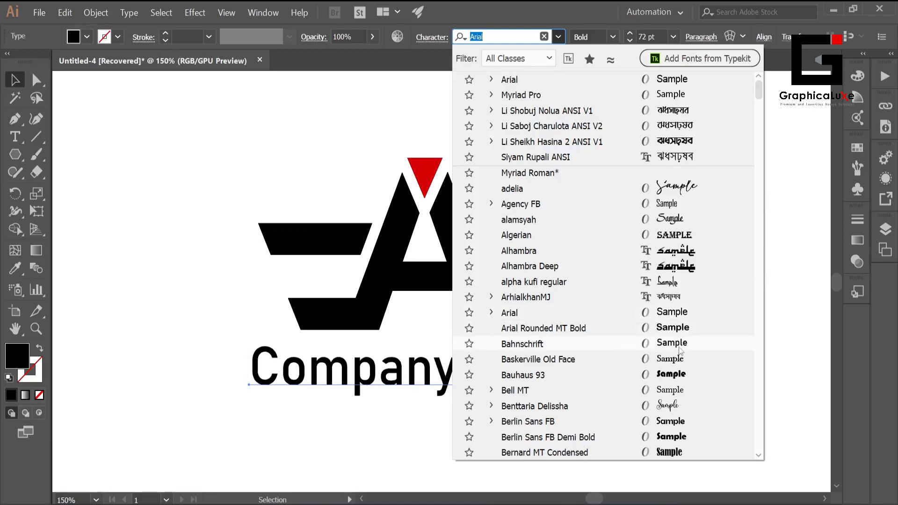
left_click(661, 344)
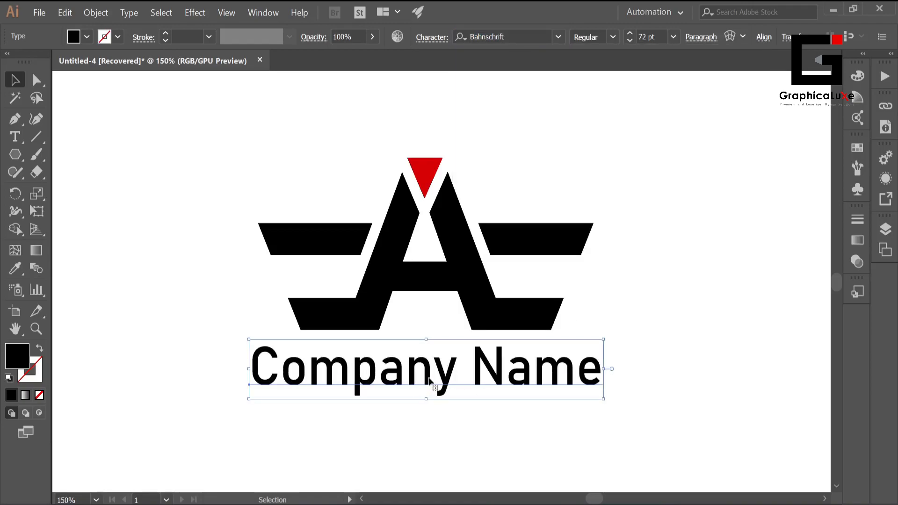
left_click_drag(429, 378, 426, 384)
Step: Duplicate the company name directly below itself, set the copy to 36 pt and move it under the middle of the original
scroll(616, 328, "down", 4)
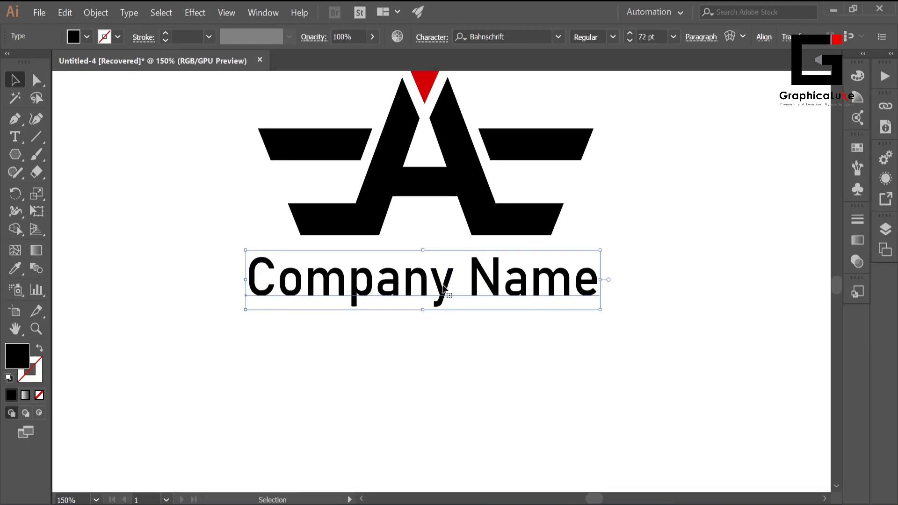
left_click_drag(443, 288, 445, 352)
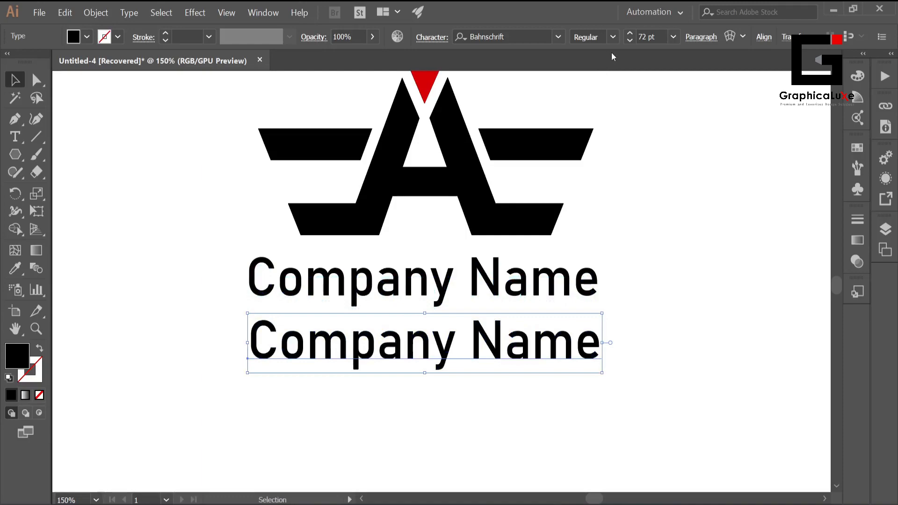
left_click(672, 37)
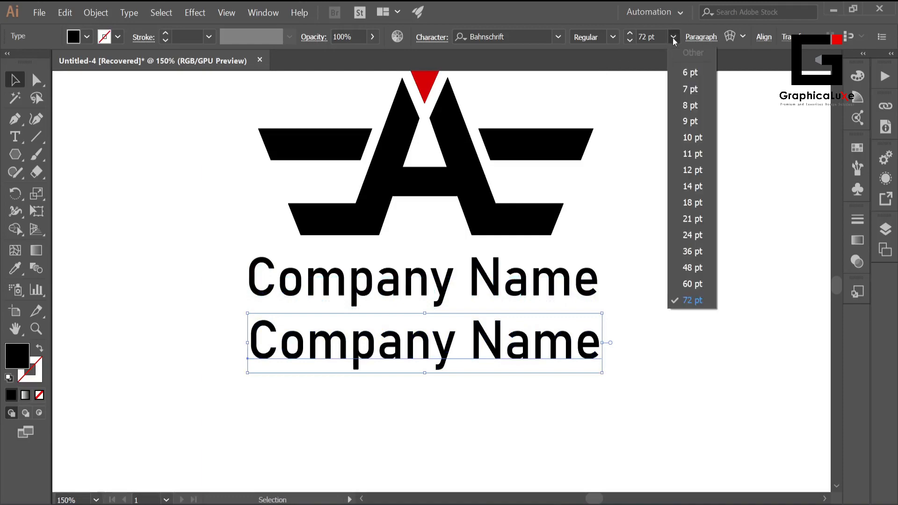
left_click(701, 252)
left_click_drag(374, 355, 331, 340)
Step: Replace the wording of the smaller text copy with "Your Tagline Here"
double_click(479, 338)
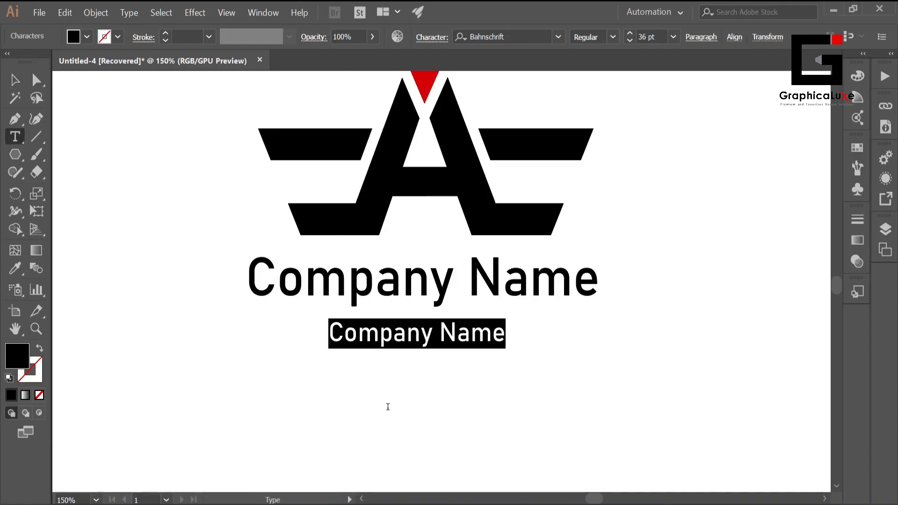
type("Y")
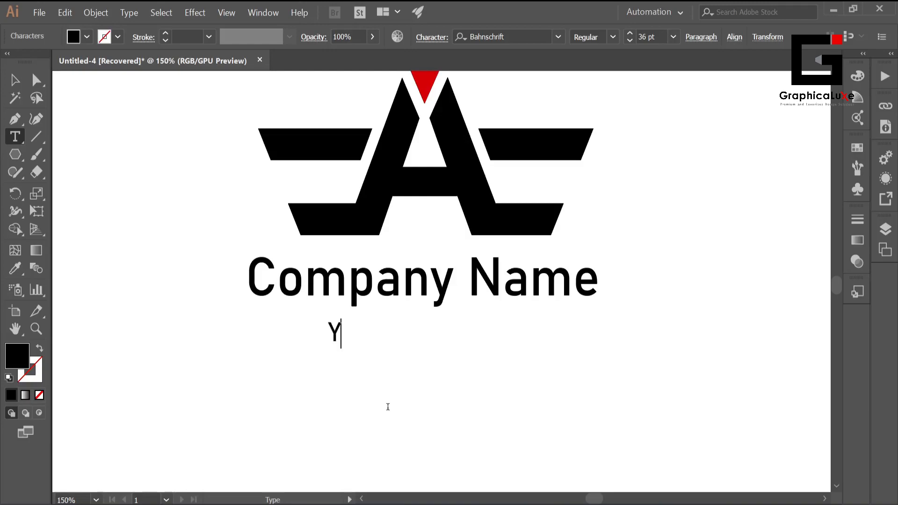
type("our Tagl")
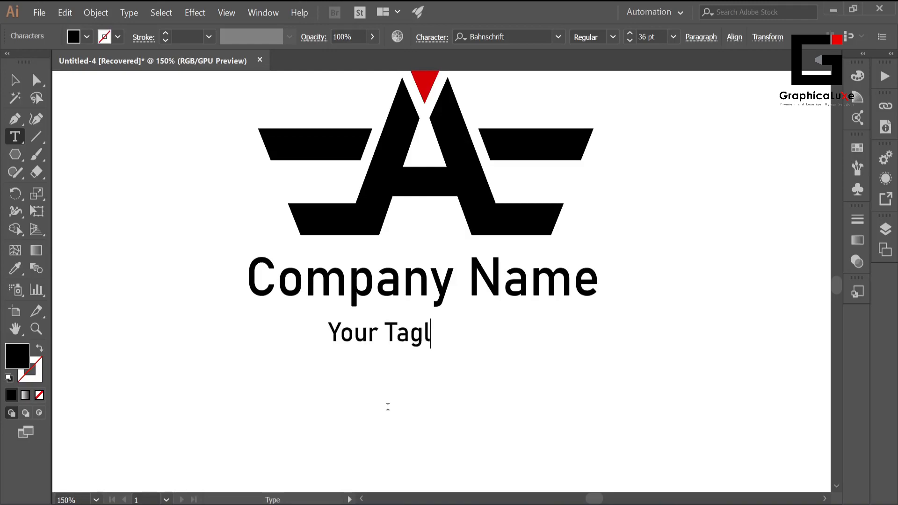
type("ine Hete")
key("BackSpace")
key("BackSpace")
type("re")
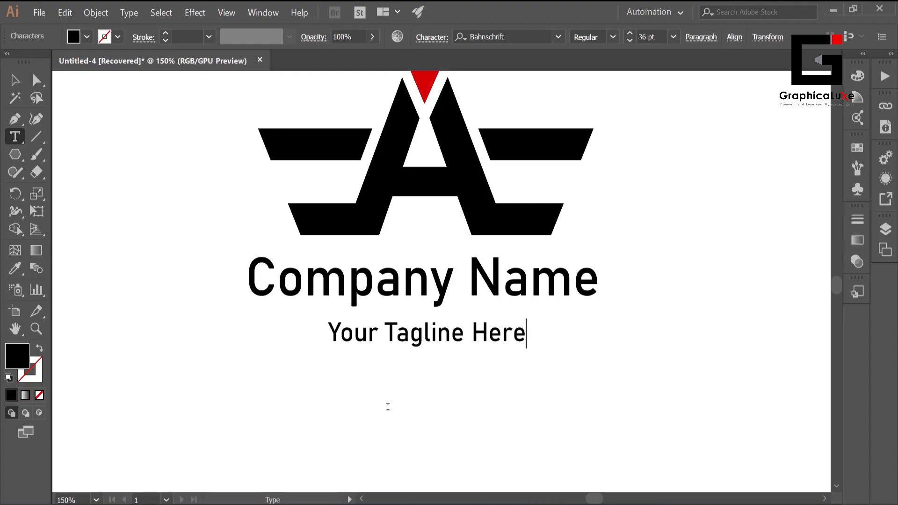
Step: Change the tagline's font to Arial and deselect the text
left_click(15, 79)
left_click(557, 36)
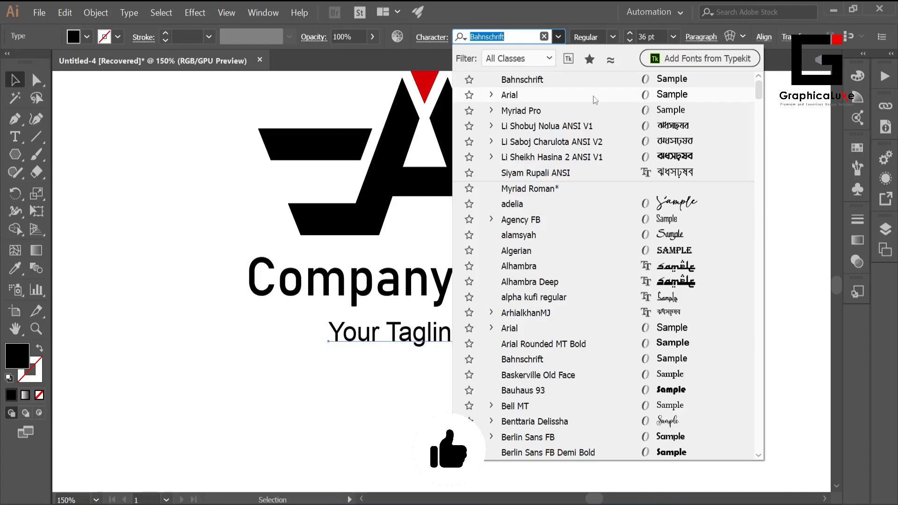
left_click(593, 96)
left_click(419, 383)
scroll(646, 389, "up", 3)
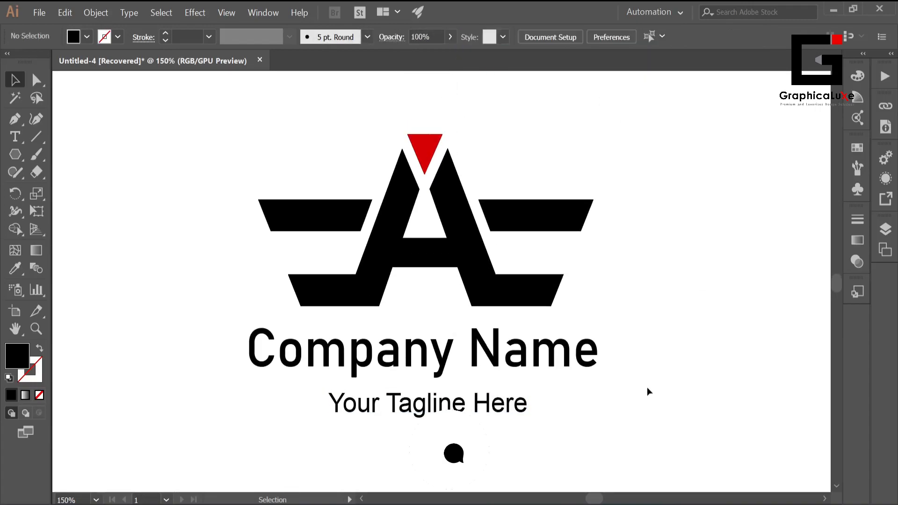
left_click(437, 397)
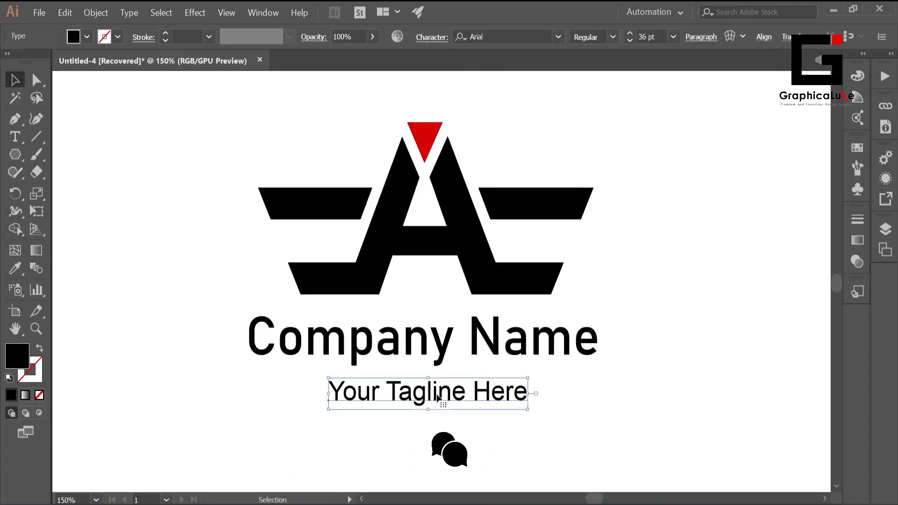
left_click(624, 400)
left_click(552, 348)
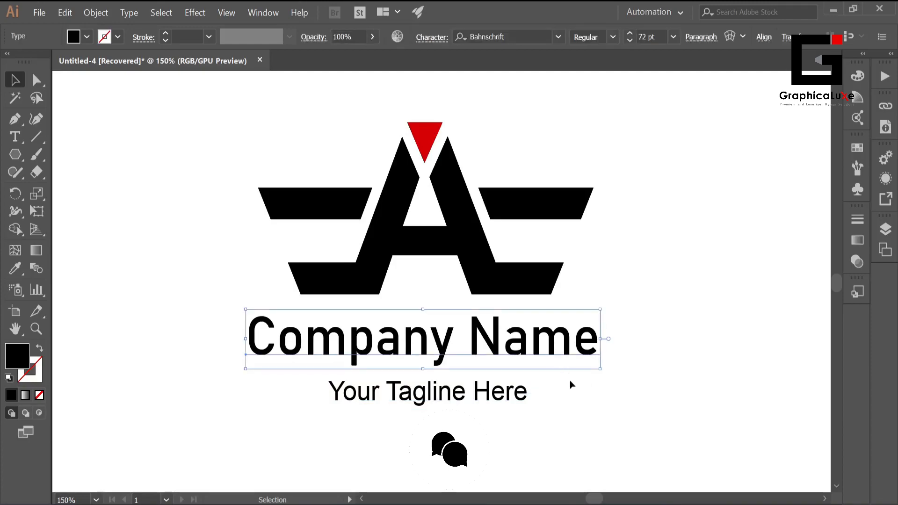
left_click(593, 414)
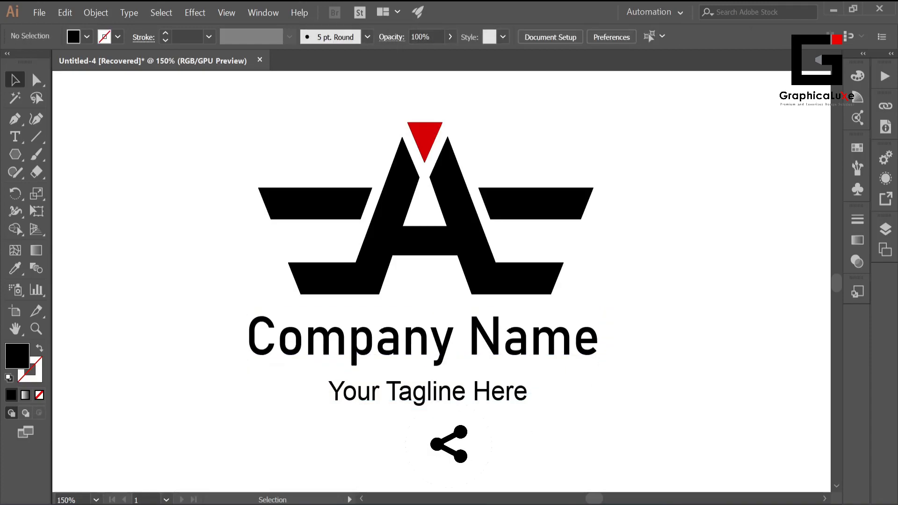
Step: Set the tagline's tracking to 200 and move the widened text back under the middle of the company name
left_click_drag(343, 437, 448, 395)
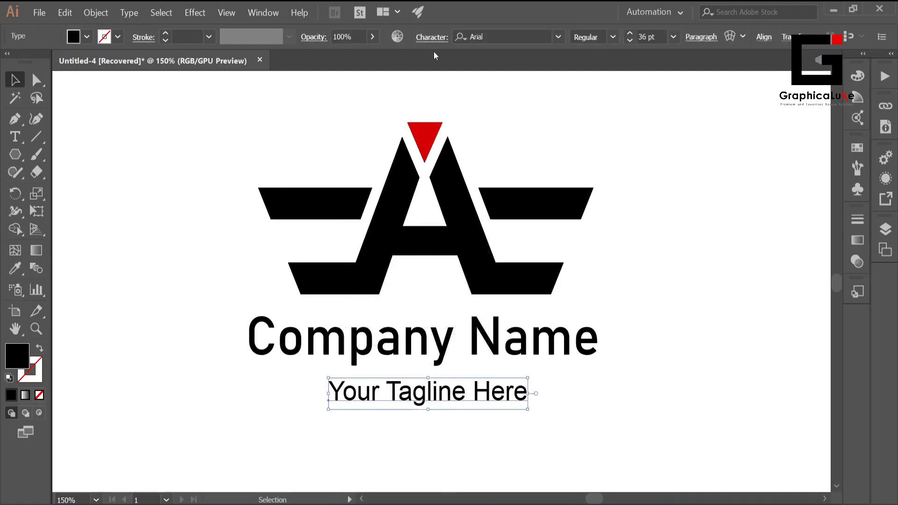
left_click(432, 37)
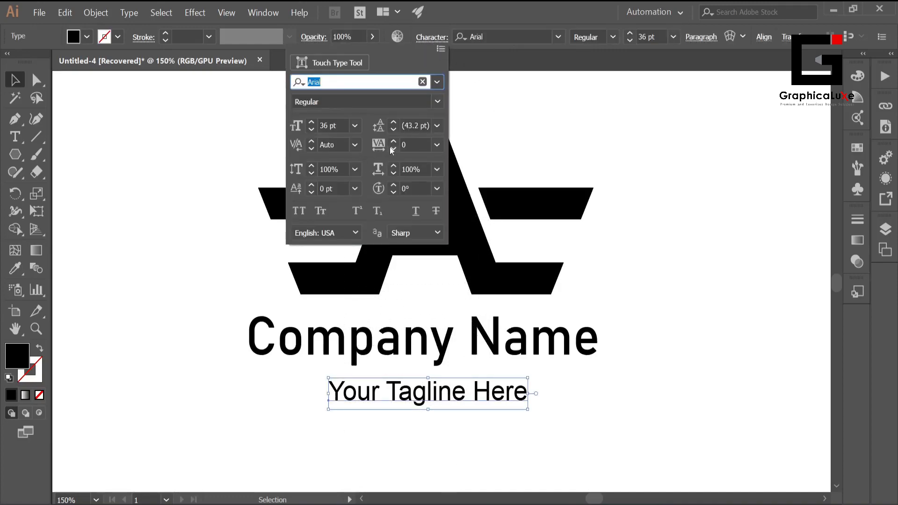
left_click(436, 145)
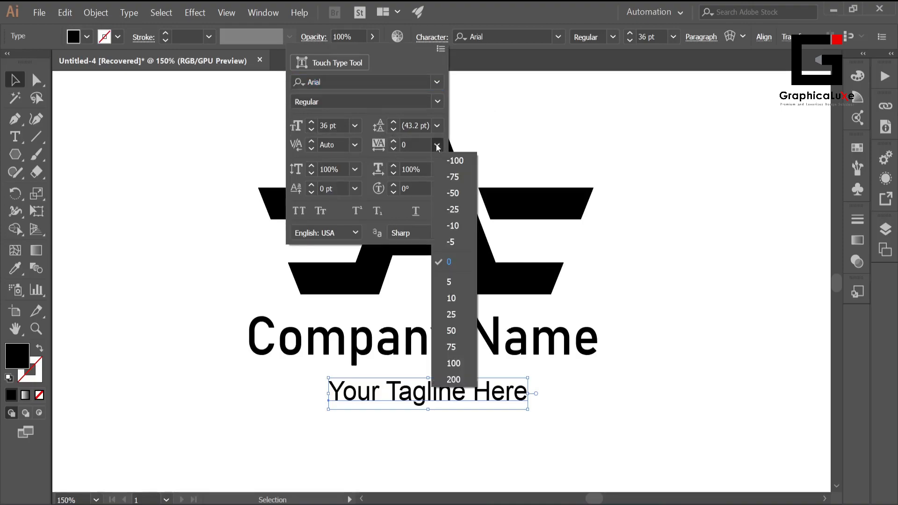
left_click(459, 363)
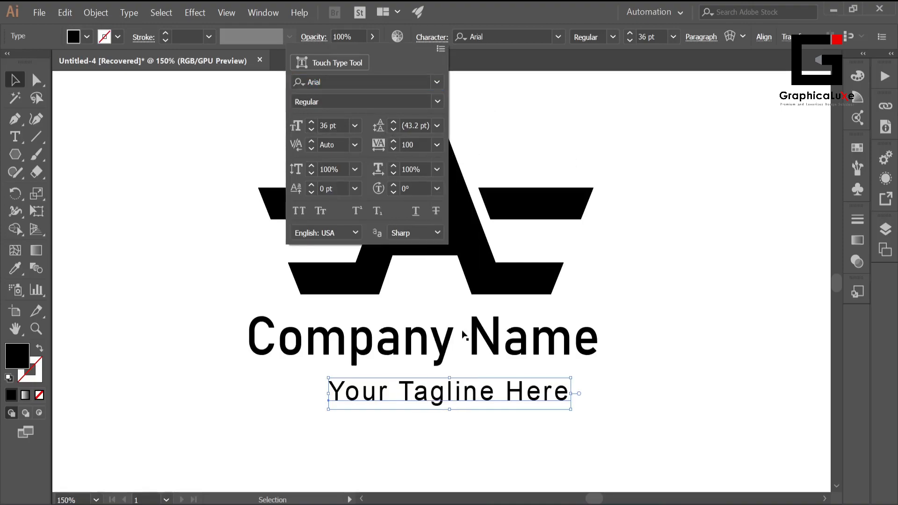
left_click(436, 146)
left_click(454, 379)
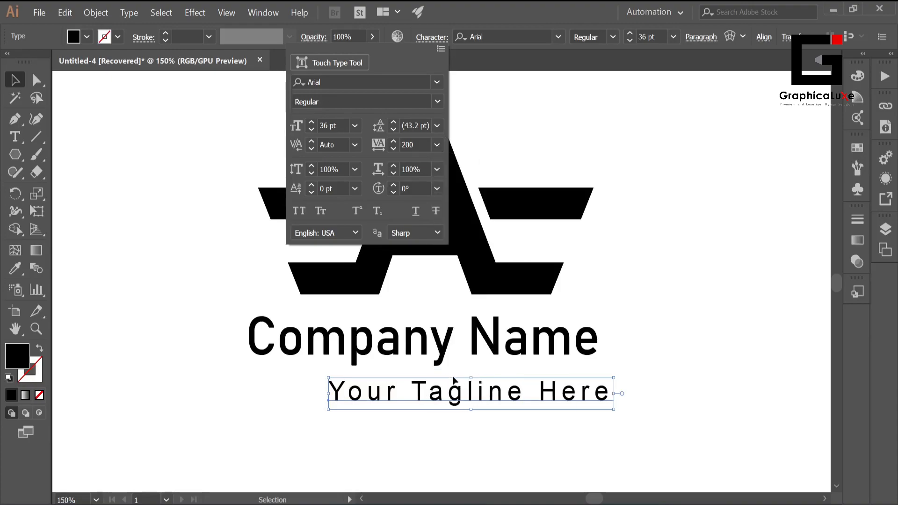
left_click(677, 240)
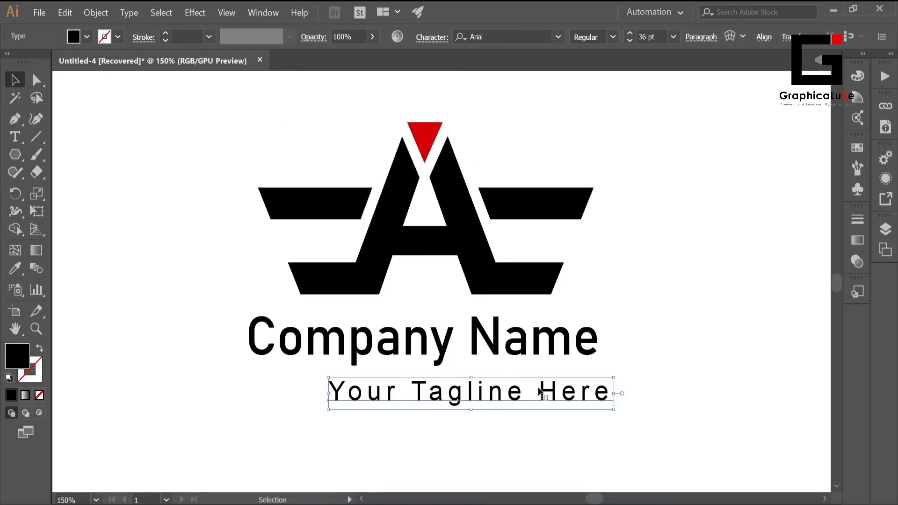
left_click_drag(543, 391, 503, 387)
left_click(645, 239)
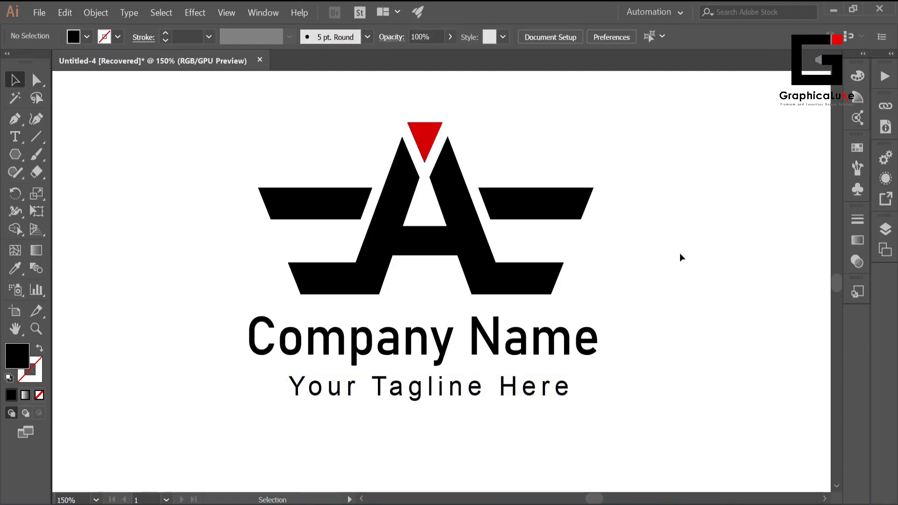
Step: Set the tagline's tracking to 100 and reposition it close beneath the middle of the company name
left_click(514, 390)
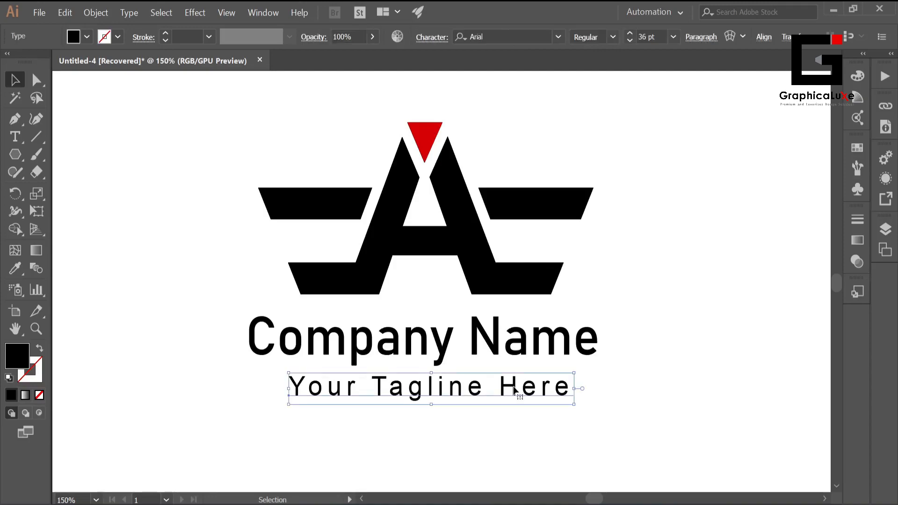
left_click(431, 36)
left_click(440, 146)
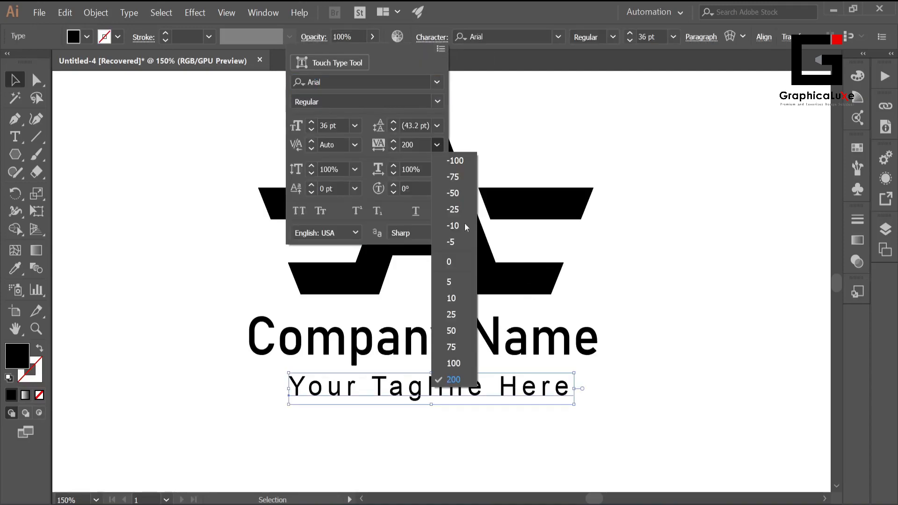
left_click(459, 362)
left_click(435, 387)
left_click_drag(435, 387, 453, 383)
left_click(445, 427)
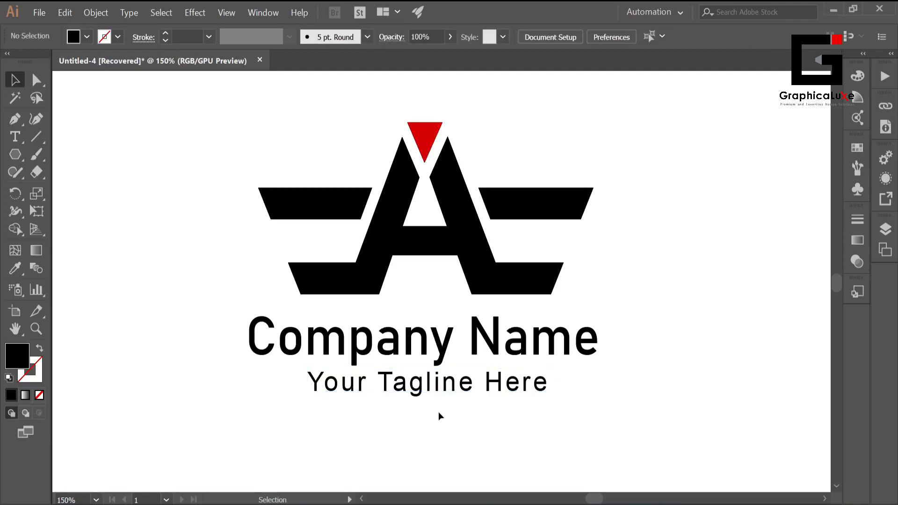
Step: Align the logo, company name and tagline to one another by their horizontal centers
left_click_drag(404, 417, 487, 141)
left_click(434, 37)
left_click(434, 38)
left_click(470, 37)
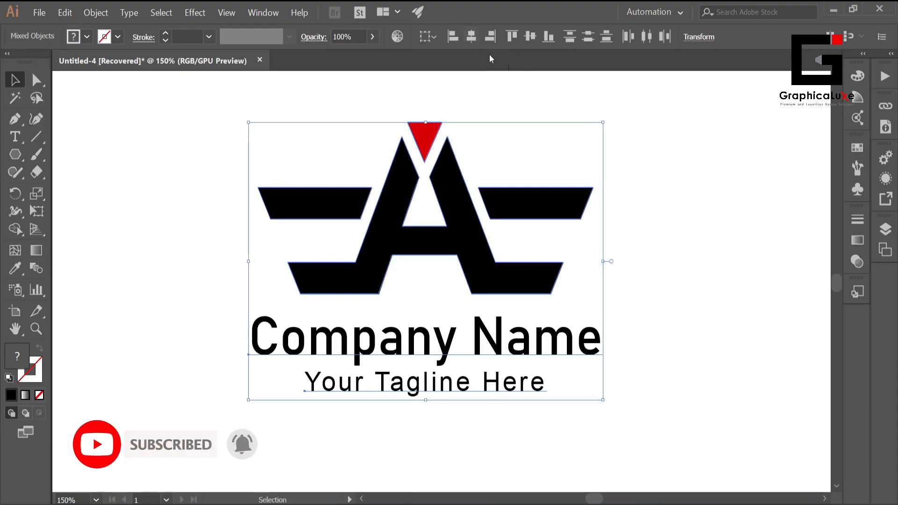
left_click(695, 199)
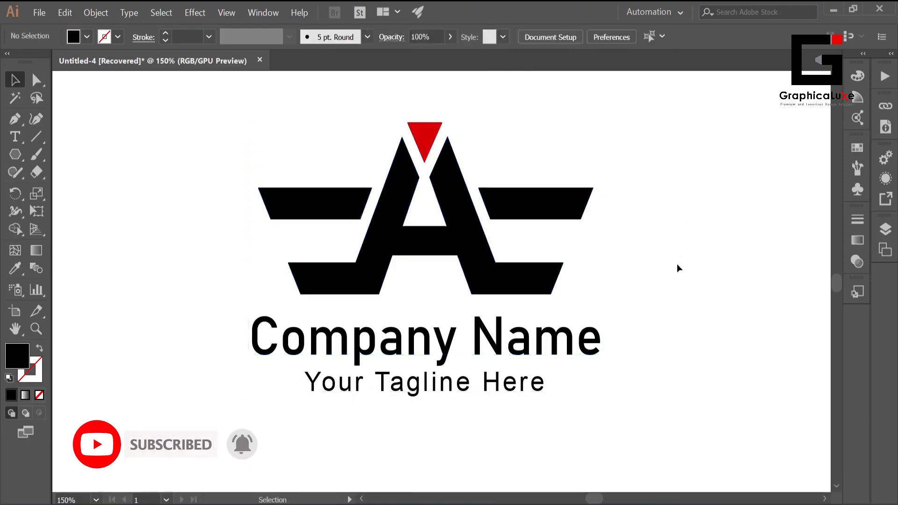
scroll(677, 263, "up", 1)
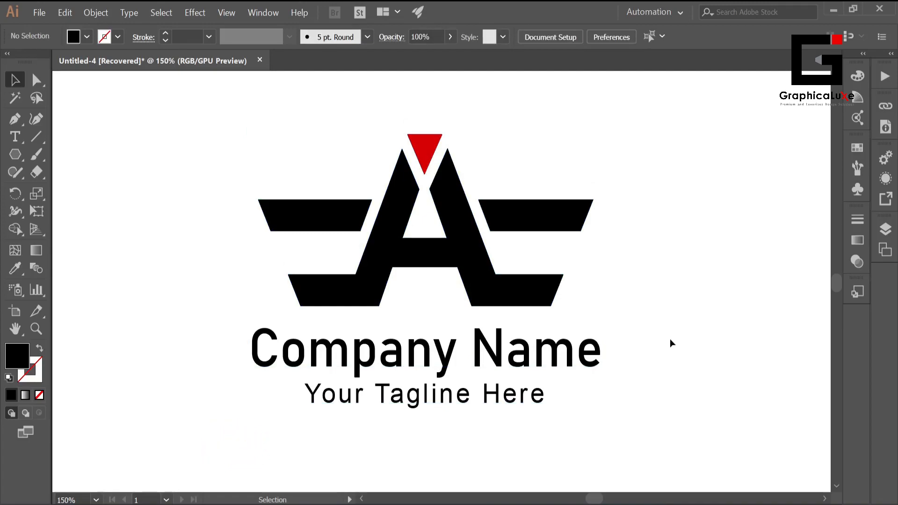